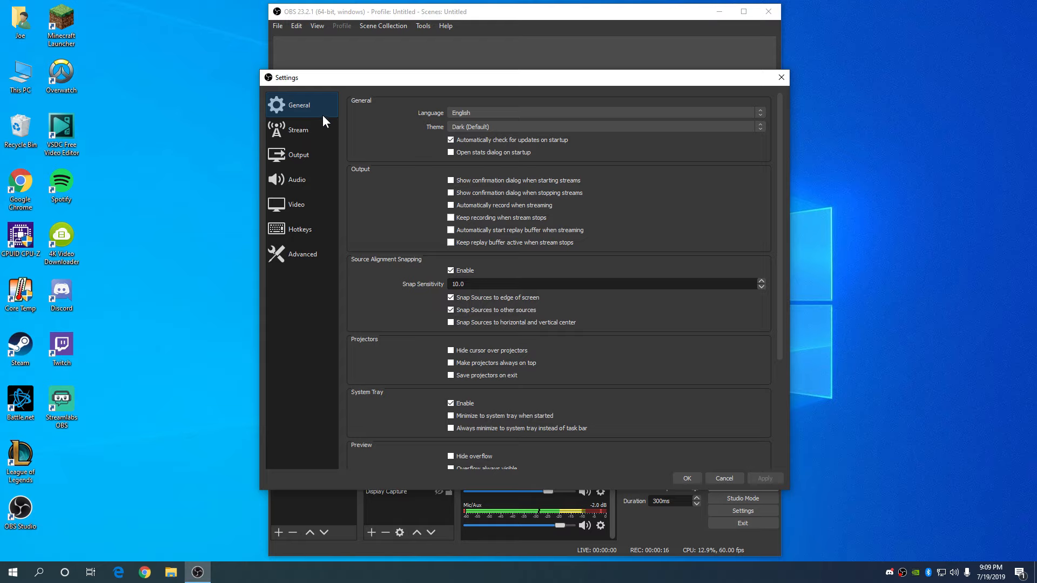
# Look through the Stream, Output, Audio, Video, Hotkeys and Advanced settings, and read the General settings from start to end
pyautogui.click(300, 129)
pyautogui.click(301, 155)
pyautogui.click(304, 181)
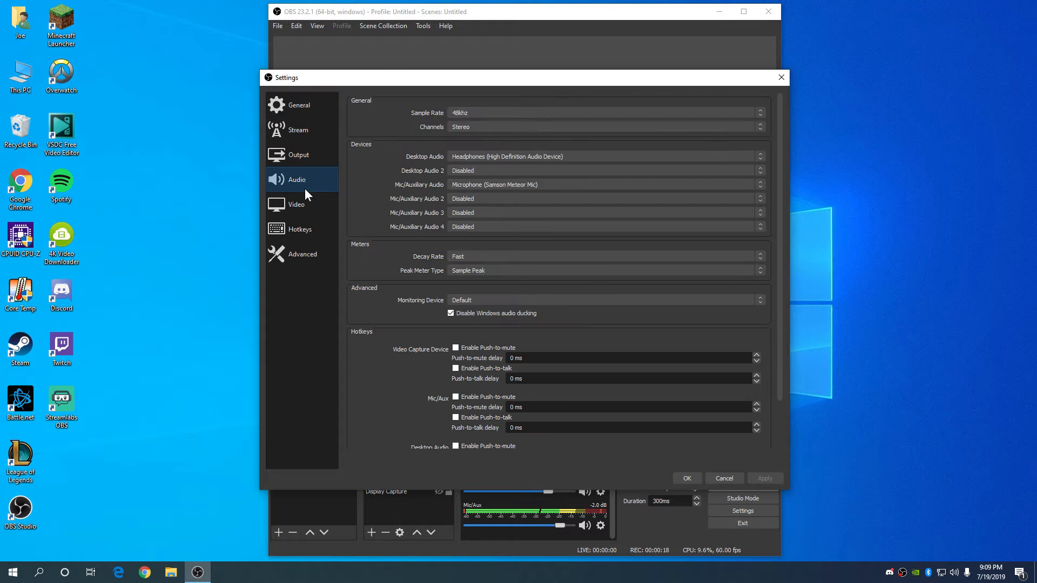
pyautogui.click(305, 229)
pyautogui.click(307, 255)
pyautogui.click(300, 203)
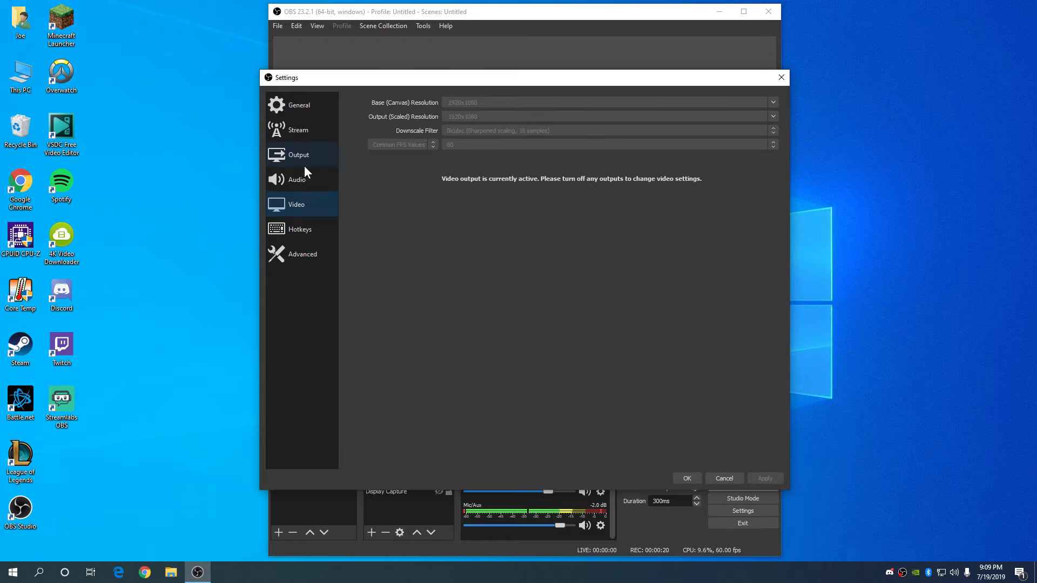
pyautogui.click(303, 156)
pyautogui.click(305, 103)
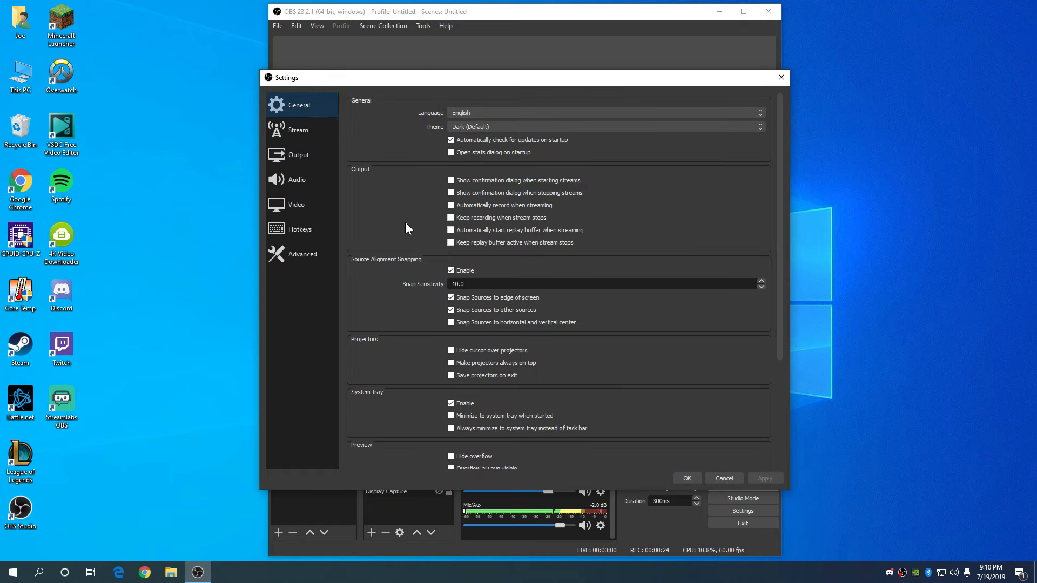
pyautogui.scroll(-5, 417, 292)
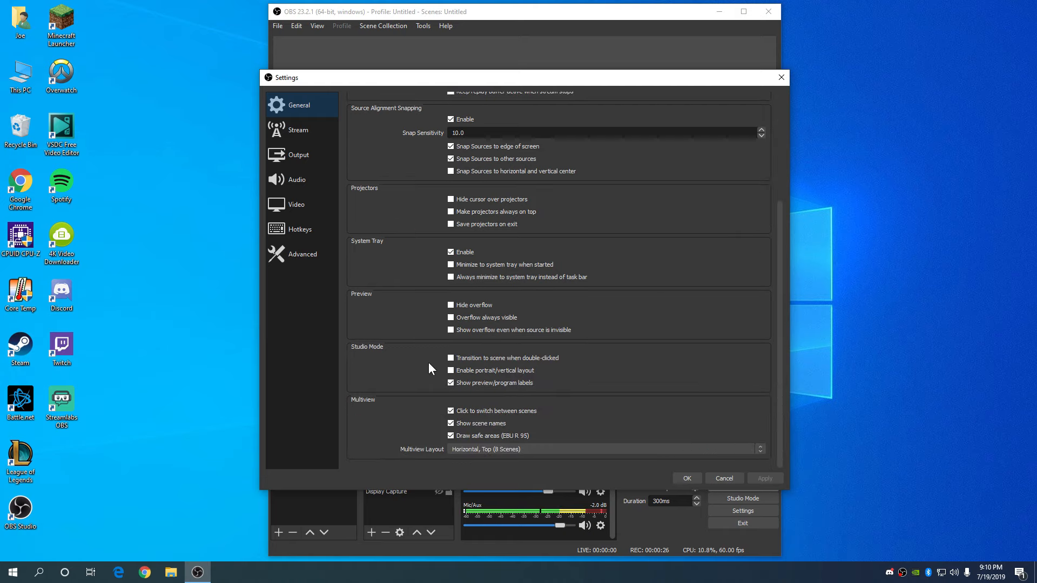
pyautogui.scroll(5, 432, 389)
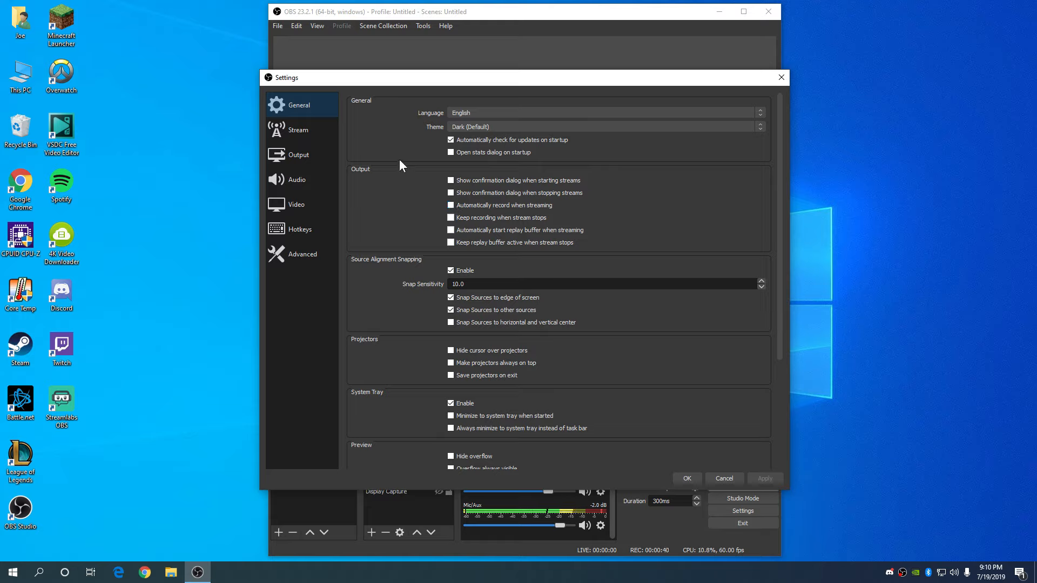
# Check the available interface themes and select English as the language in the General settings
pyautogui.click(481, 126)
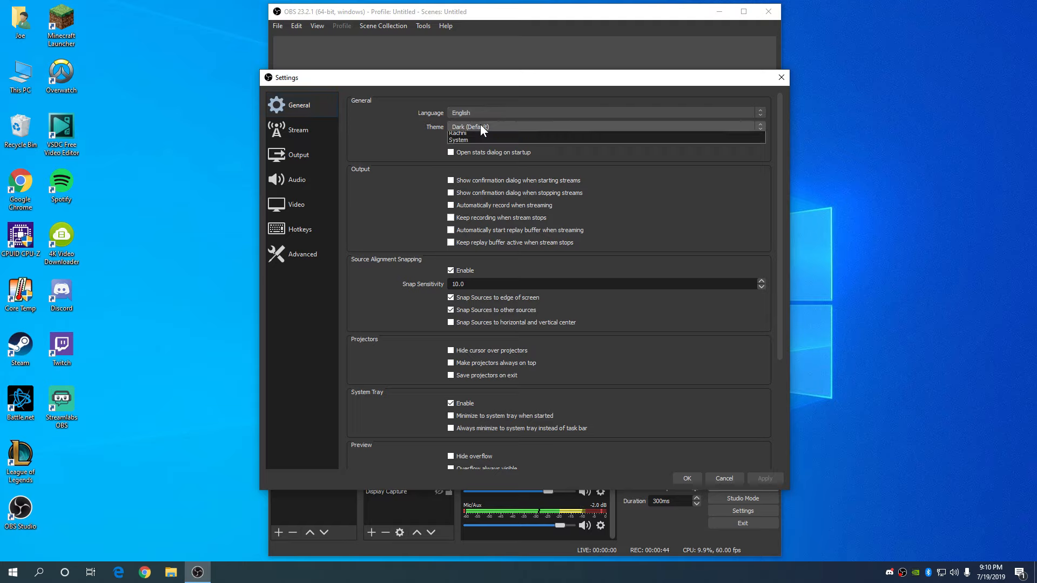
pyautogui.click(478, 142)
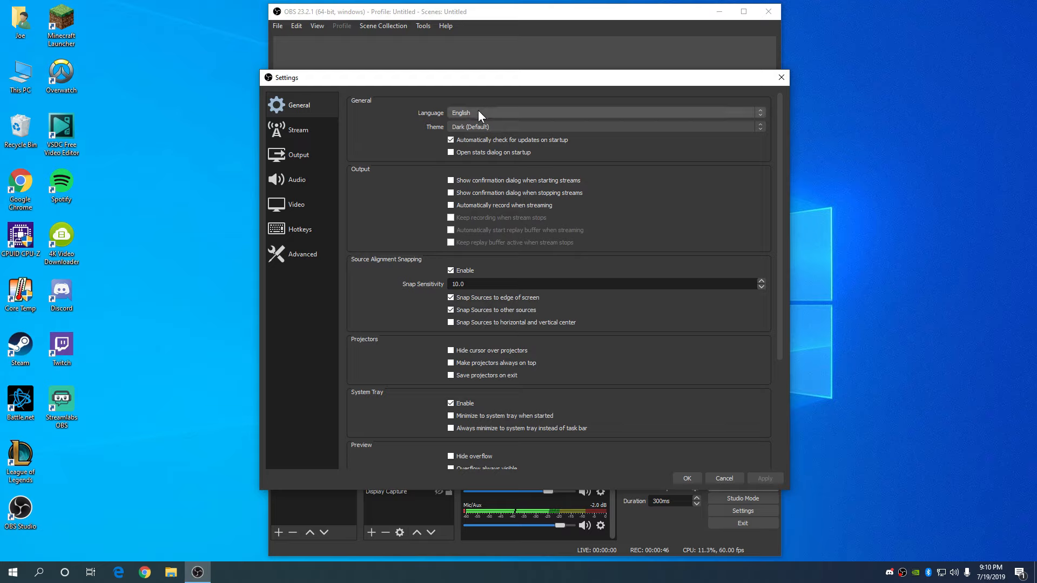
pyautogui.click(476, 111)
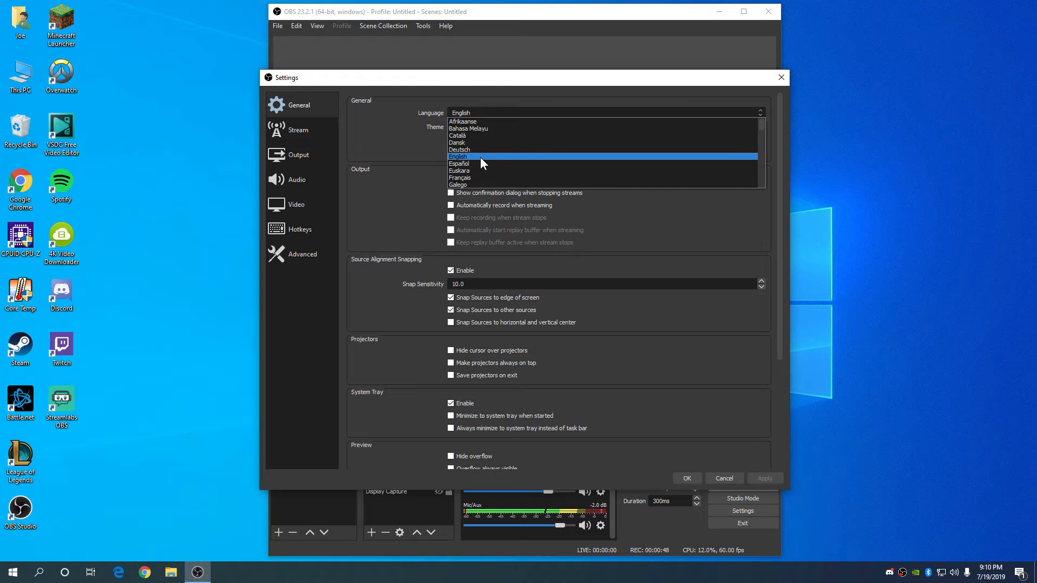
pyautogui.click(479, 154)
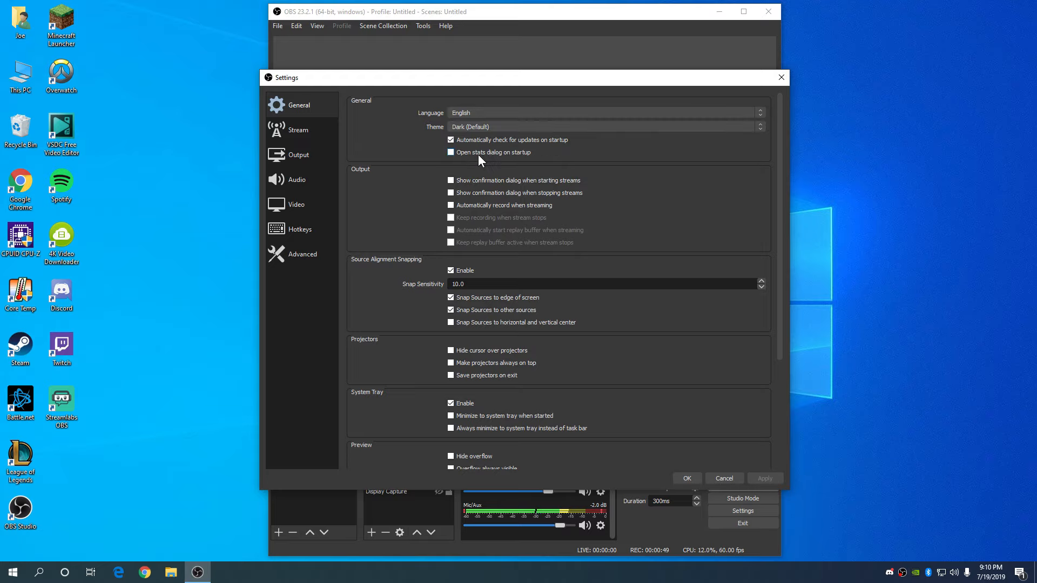
# Expand the streaming service list to show all services and choose Twitch
pyautogui.click(306, 126)
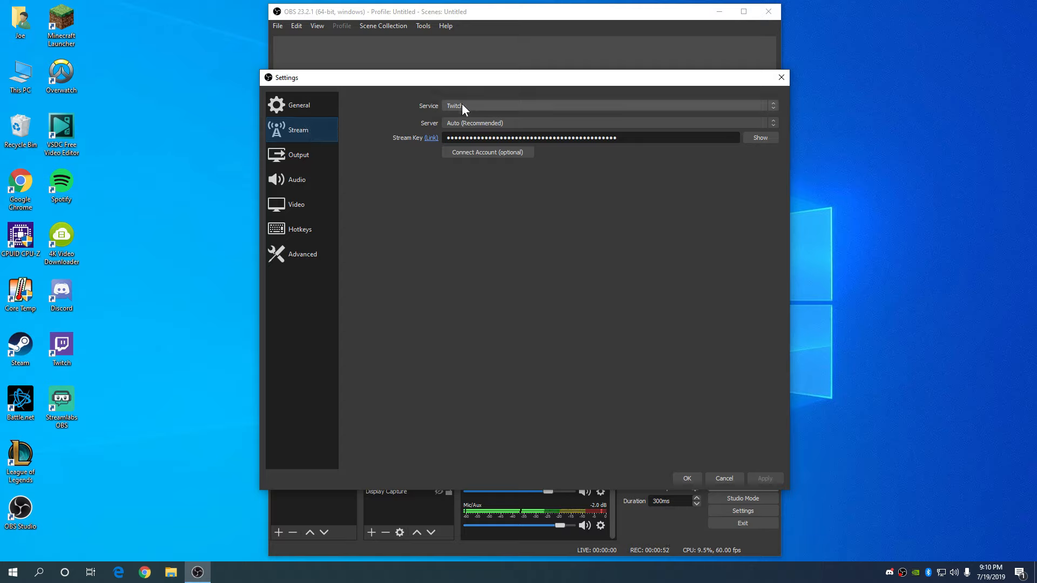
pyautogui.click(478, 105)
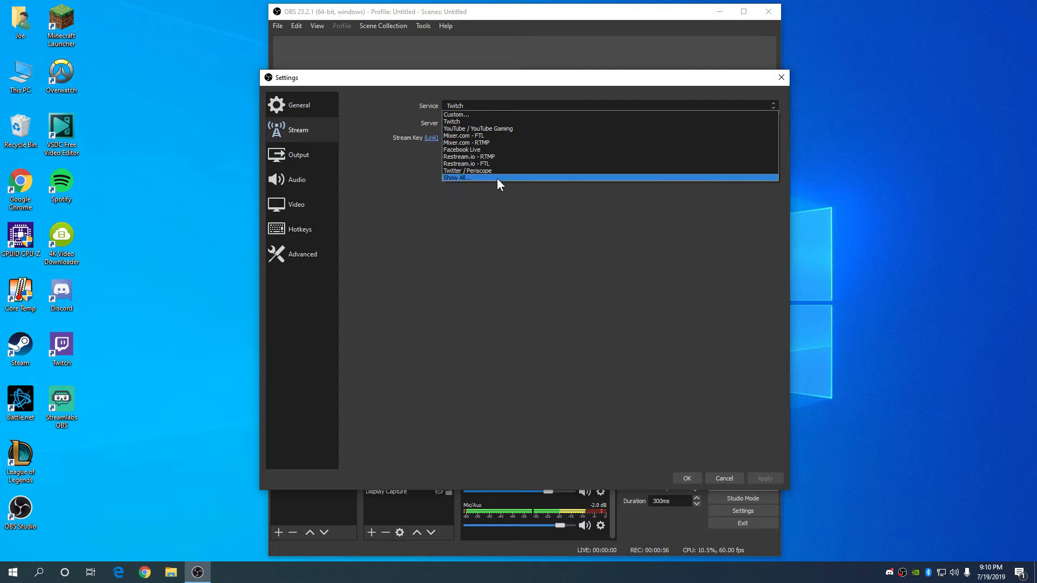
pyautogui.click(466, 180)
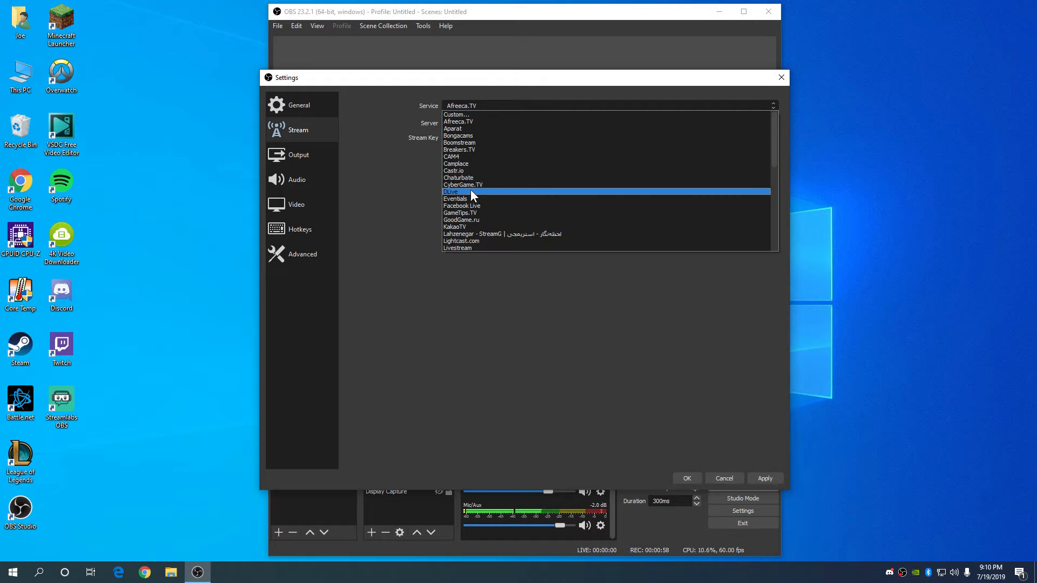
pyautogui.click(464, 222)
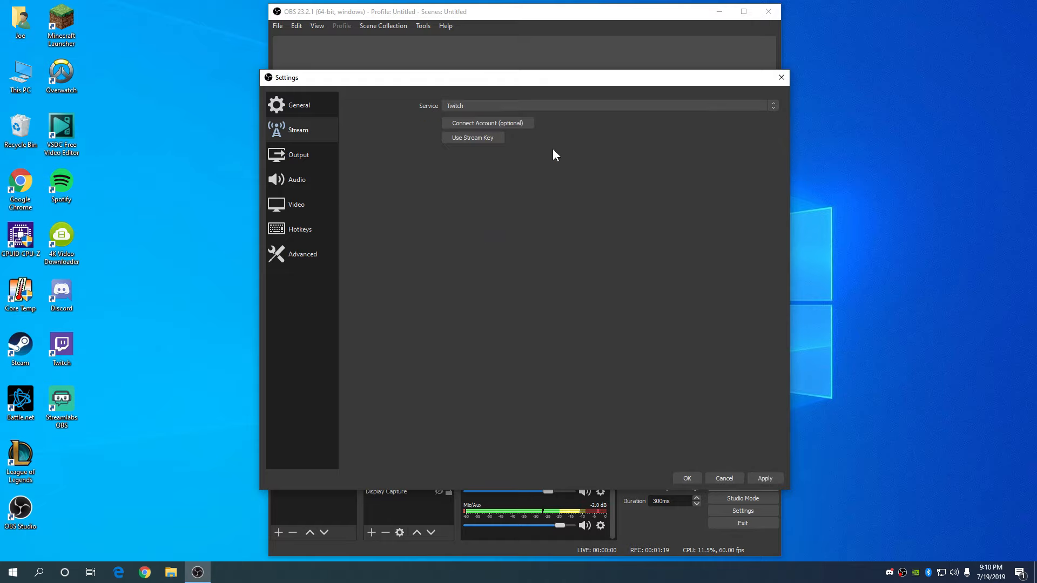
pyautogui.click(476, 103)
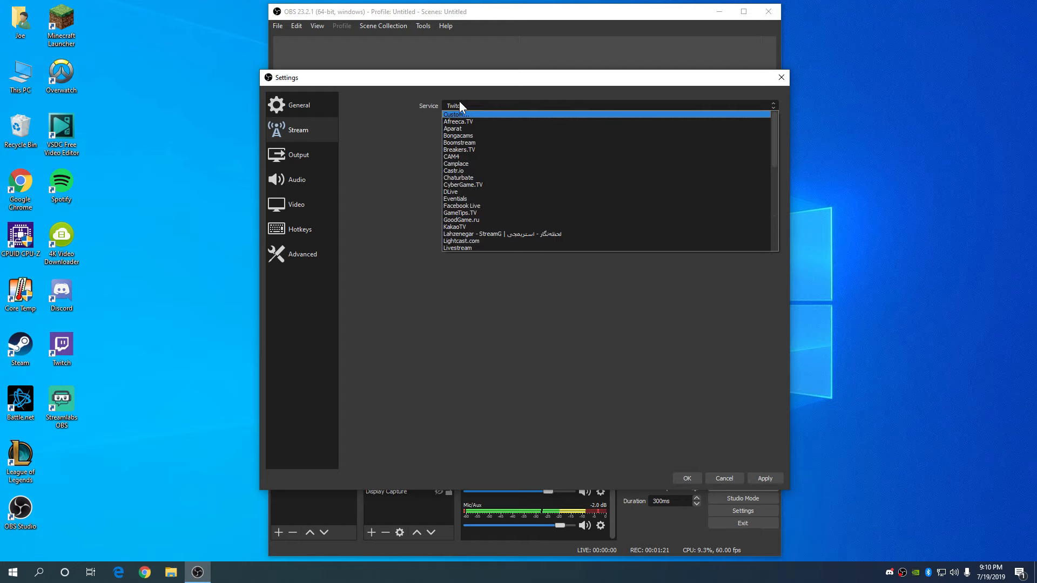
pyautogui.scroll(1, 543, 205)
pyautogui.scroll(-2, 543, 203)
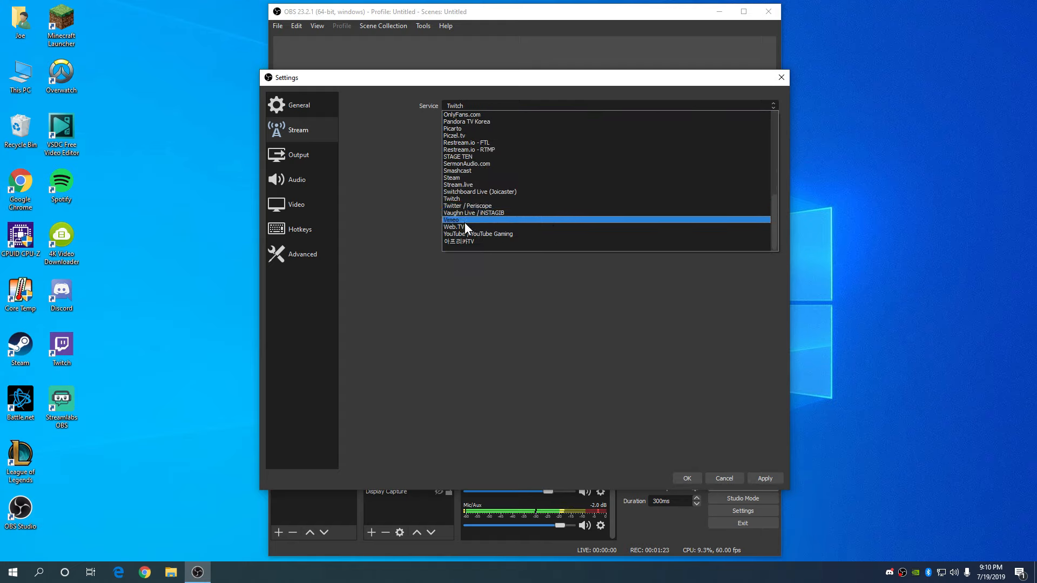
pyautogui.click(470, 199)
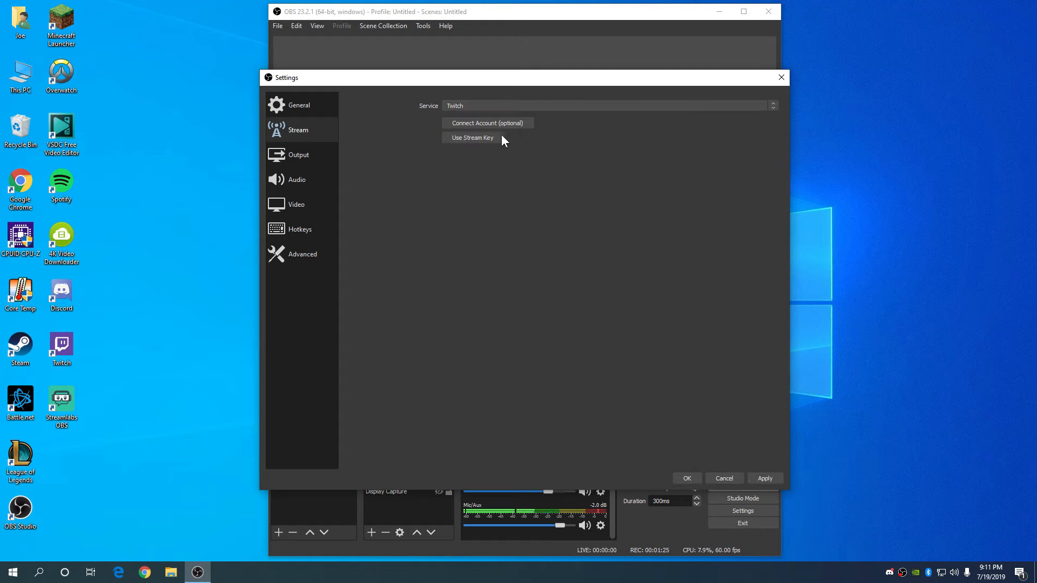
# Try VBR rate control for the streaming output and set it back to CBR
pyautogui.click(316, 155)
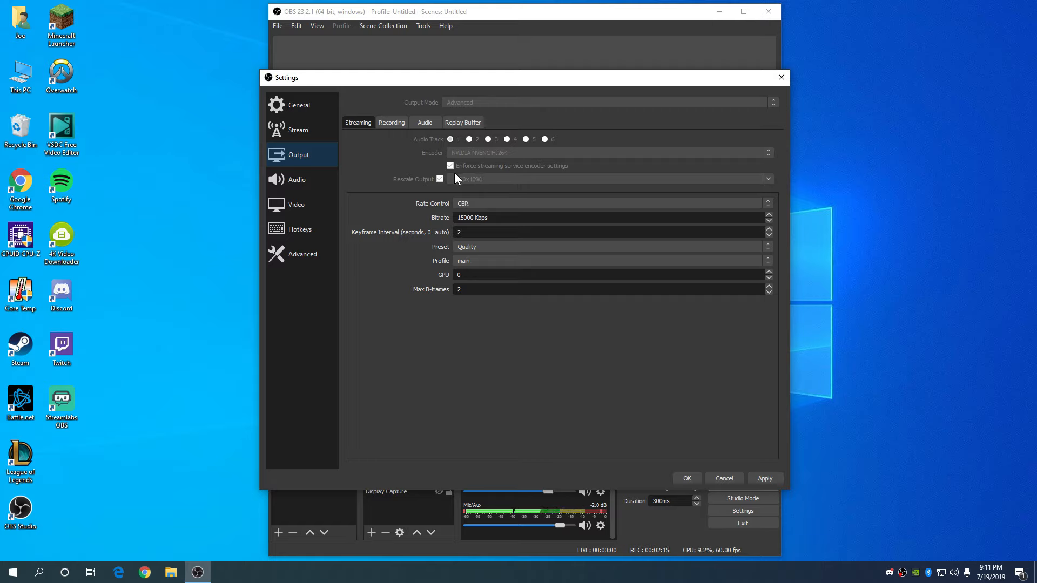
pyautogui.click(489, 202)
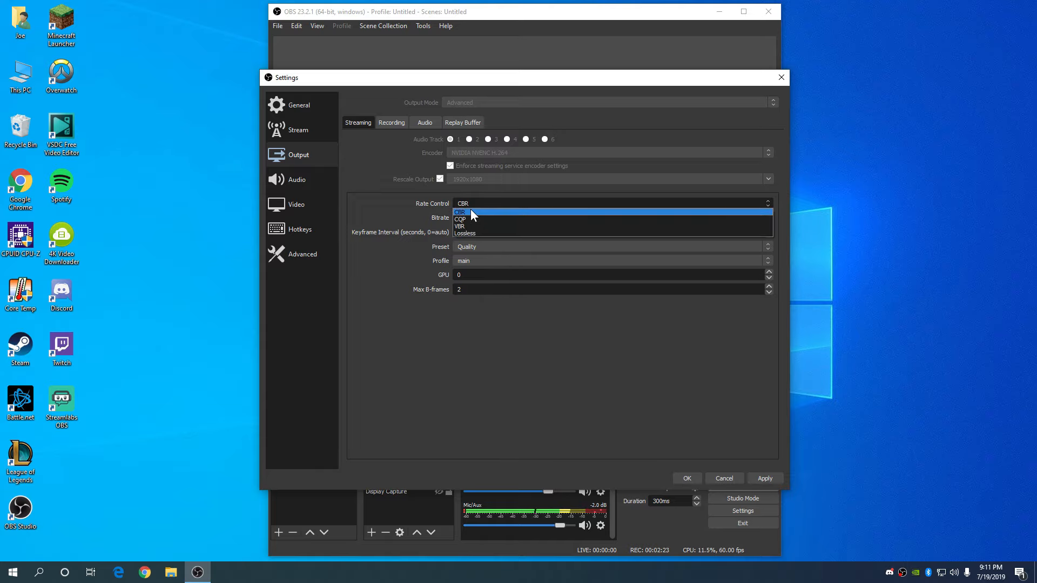
pyautogui.click(472, 213)
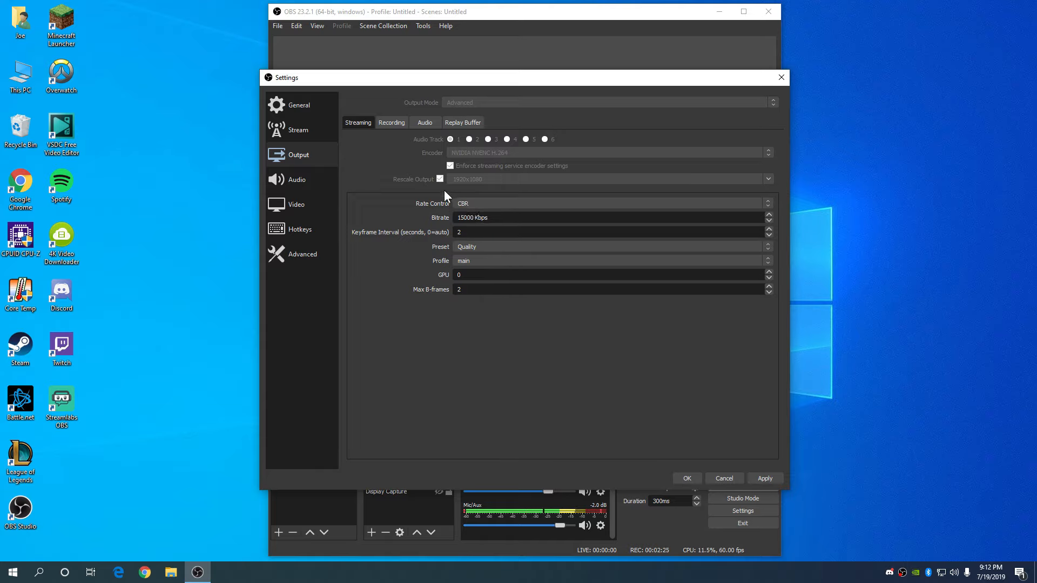
pyautogui.click(472, 203)
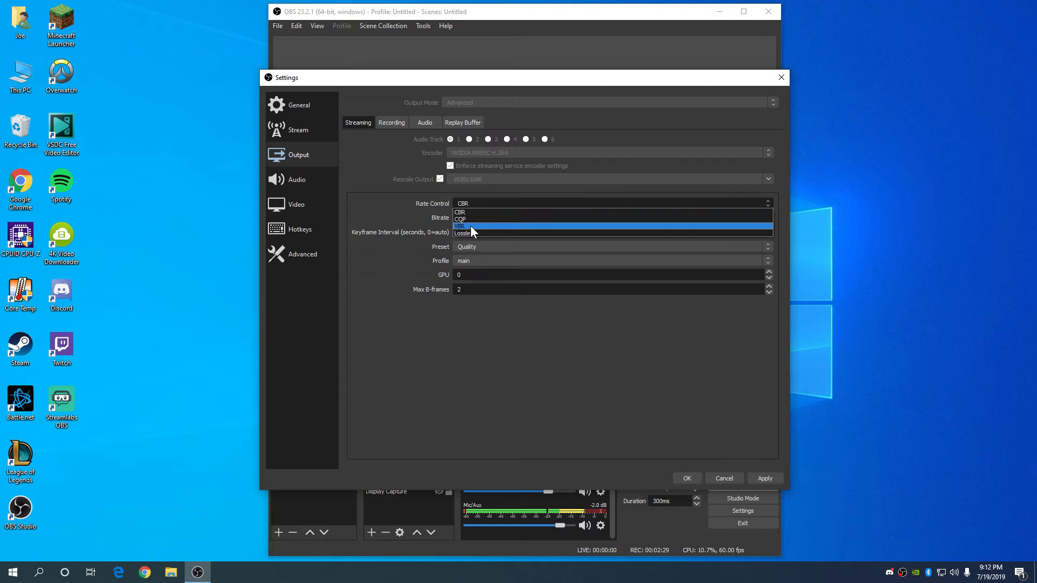
pyautogui.click(471, 225)
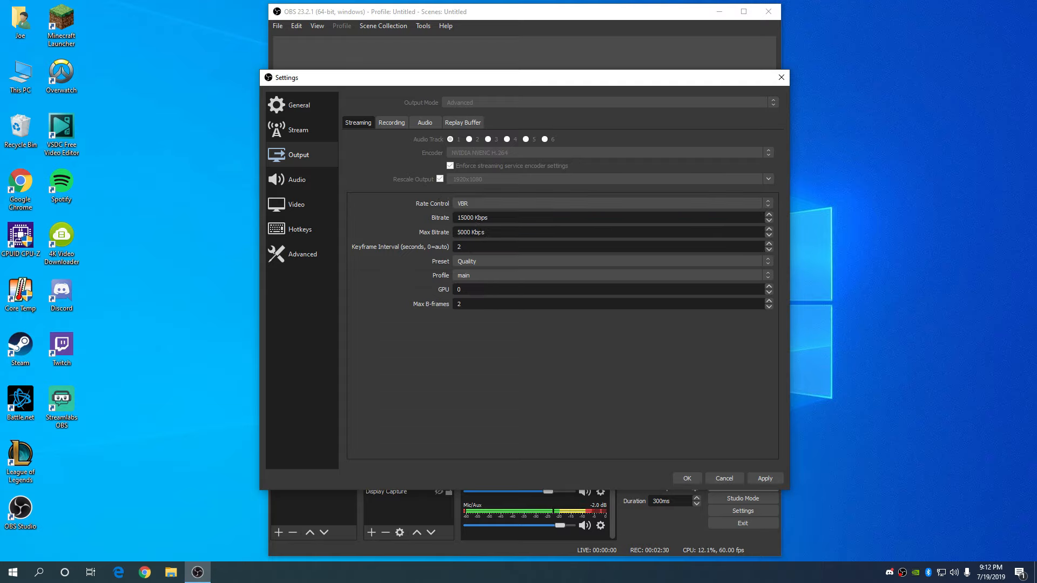
pyautogui.click(491, 203)
pyautogui.click(482, 211)
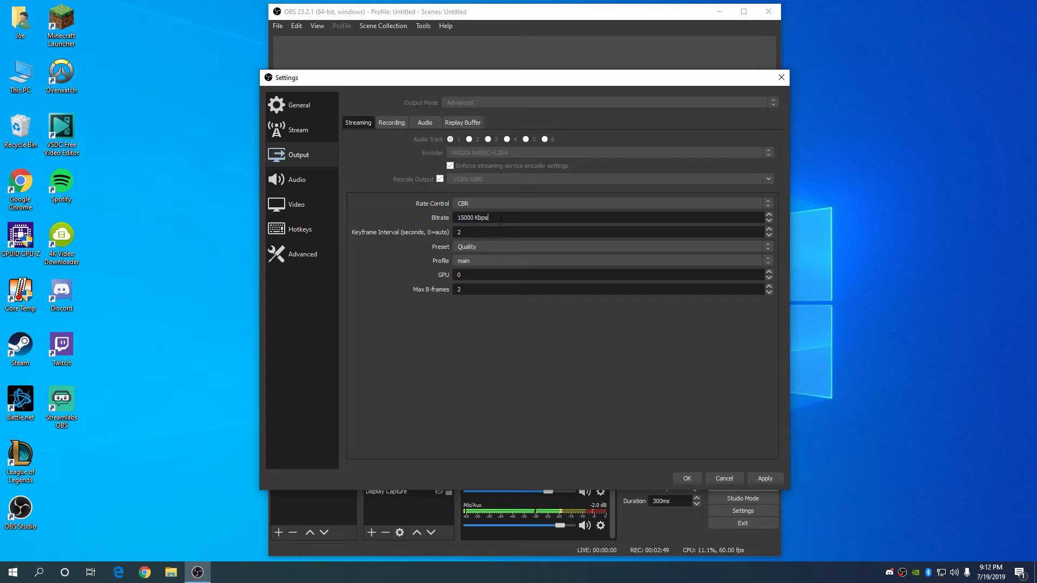
# Examine the bitrate setting of the streaming output
pyautogui.moveTo(499, 217); pyautogui.dragTo(401, 219)
pyautogui.click(385, 200)
pyautogui.moveTo(495, 218); pyautogui.dragTo(415, 219)
pyautogui.click(410, 219)
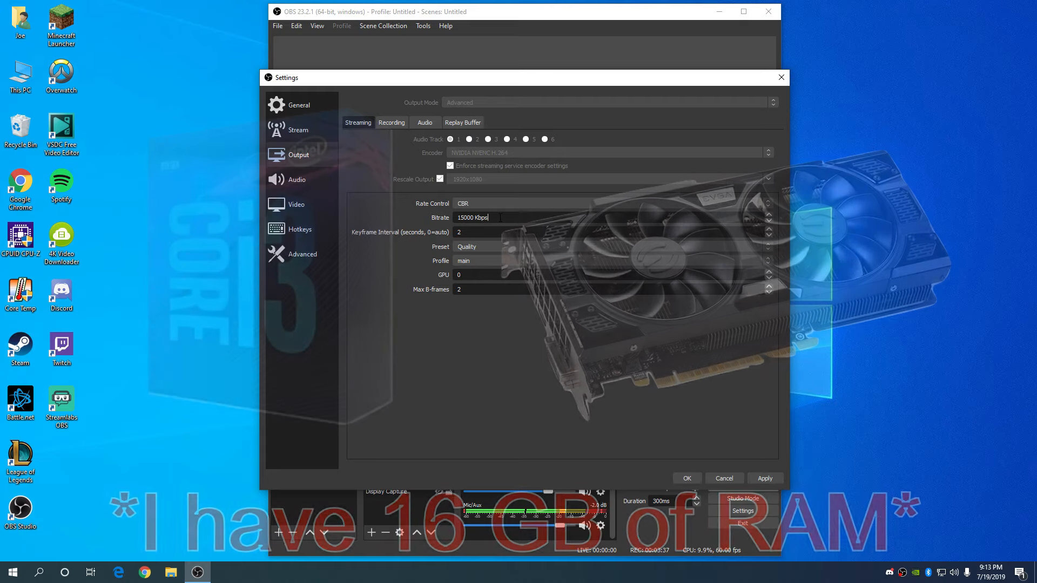
pyautogui.moveTo(500, 218); pyautogui.dragTo(435, 219)
pyautogui.click(502, 217)
pyautogui.doubleClick(501, 217)
pyautogui.doubleClick(465, 217)
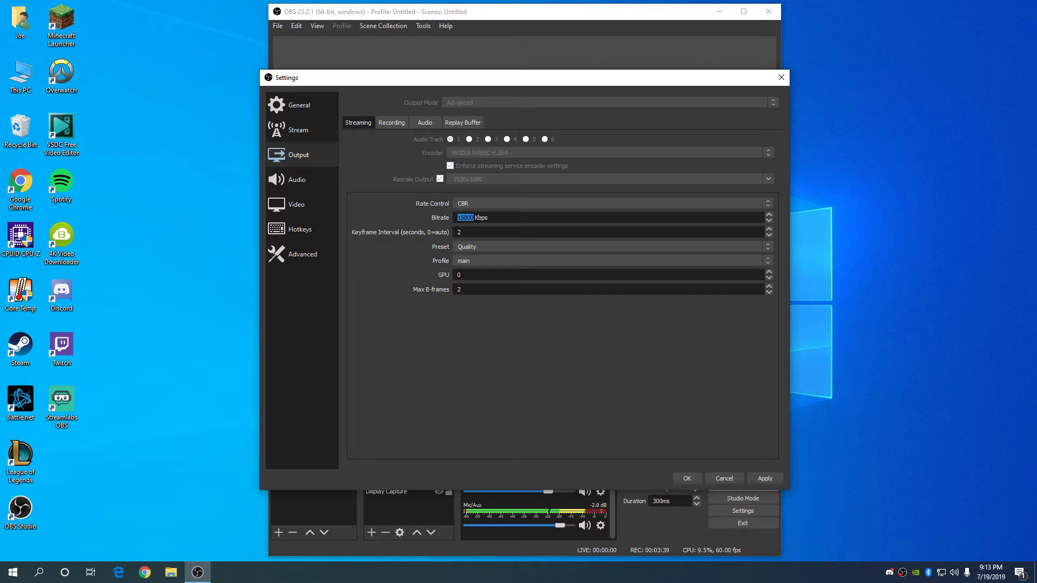
pyautogui.click(495, 218)
pyautogui.moveTo(475, 217); pyautogui.dragTo(448, 217)
pyautogui.click(480, 217)
pyautogui.moveTo(474, 218); pyautogui.dragTo(435, 224)
# Set the streaming encoder's preset to Quality, its profile to main and Max B-frames to 2
pyautogui.click(477, 246)
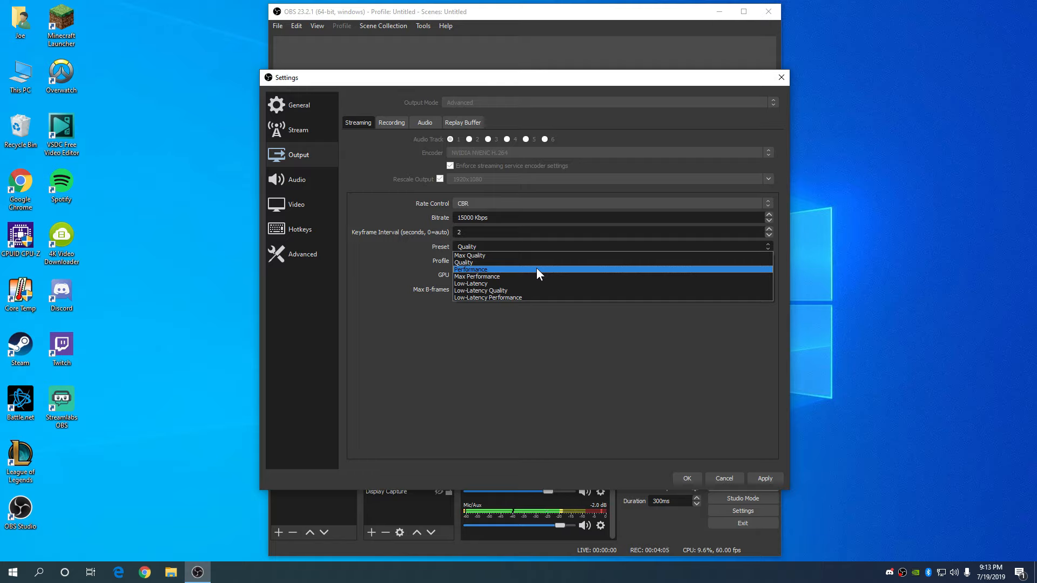
pyautogui.click(471, 262)
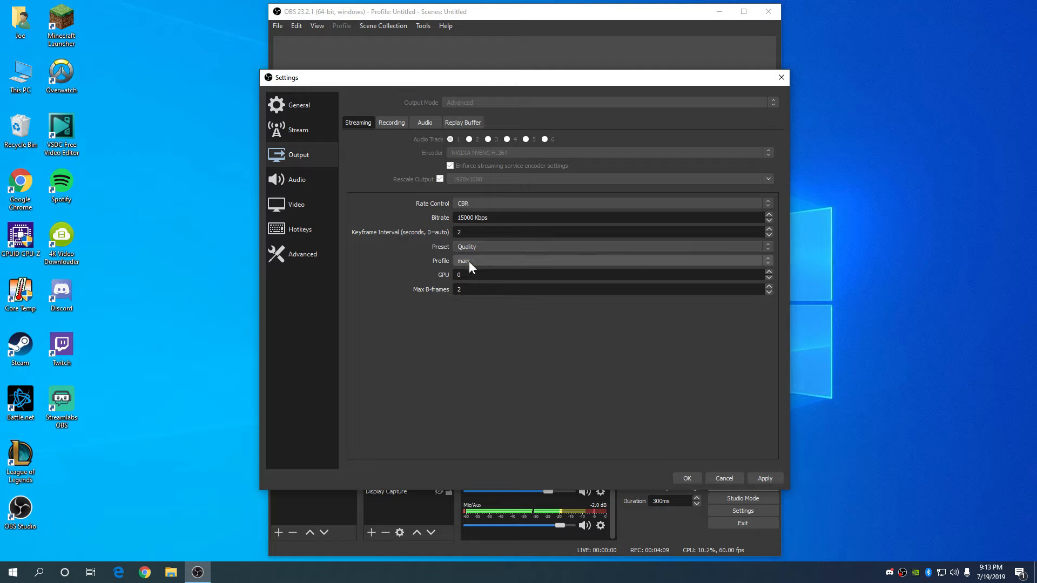
pyautogui.click(472, 260)
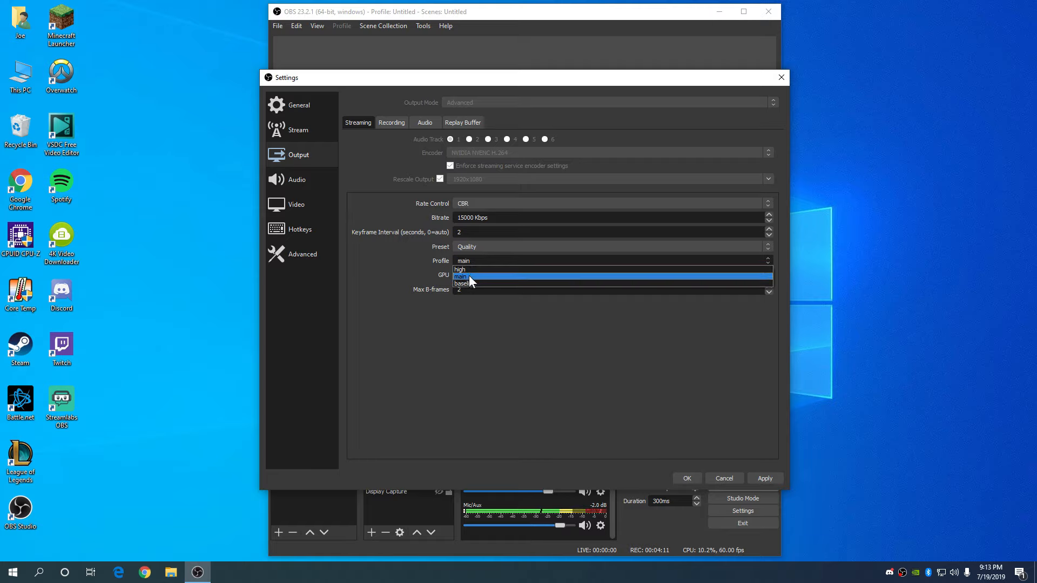
pyautogui.click(468, 276)
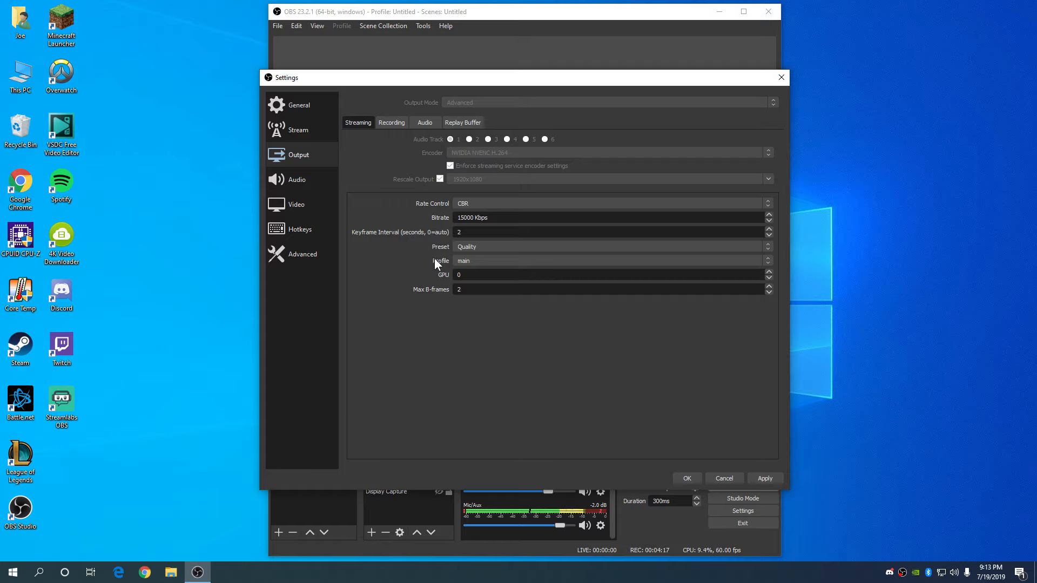
pyautogui.click(475, 275)
pyautogui.doubleClick(459, 290)
pyautogui.write('2')
# Compare the recording output's bitrate with the bitrate used for streaming
pyautogui.click(393, 123)
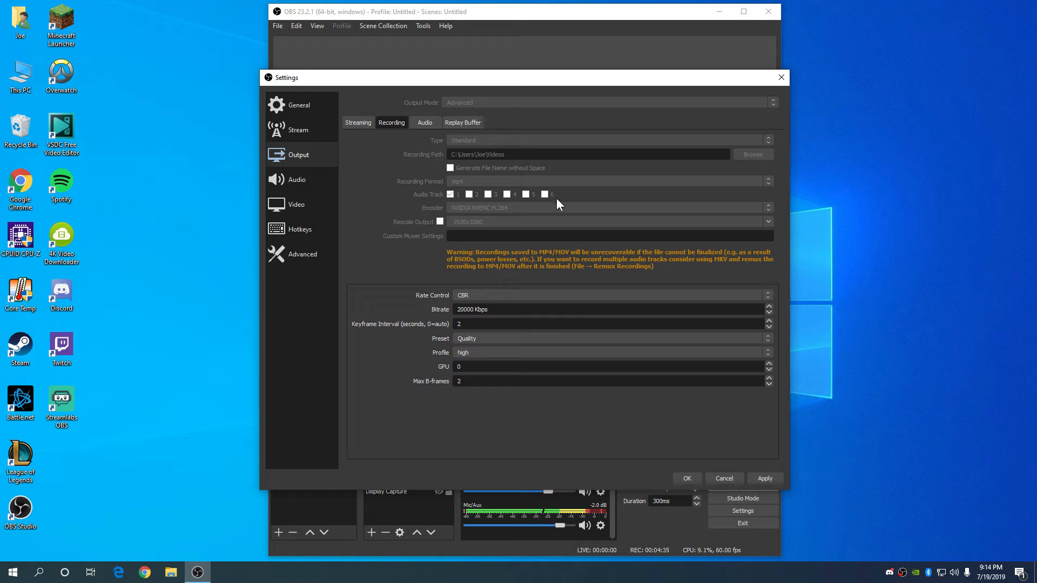
pyautogui.moveTo(492, 305); pyautogui.dragTo(371, 311)
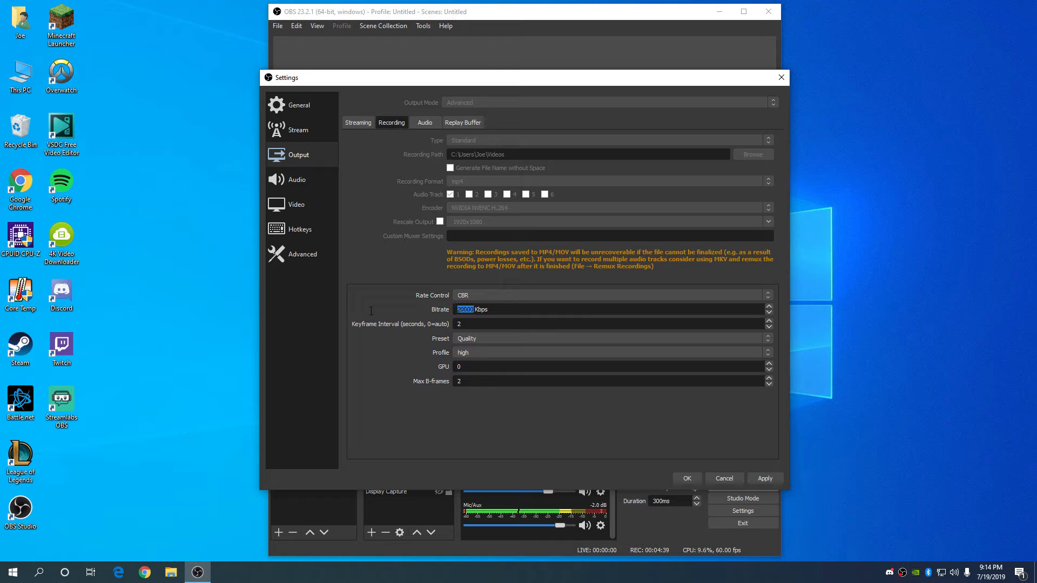
pyautogui.click(501, 312)
pyautogui.click(360, 124)
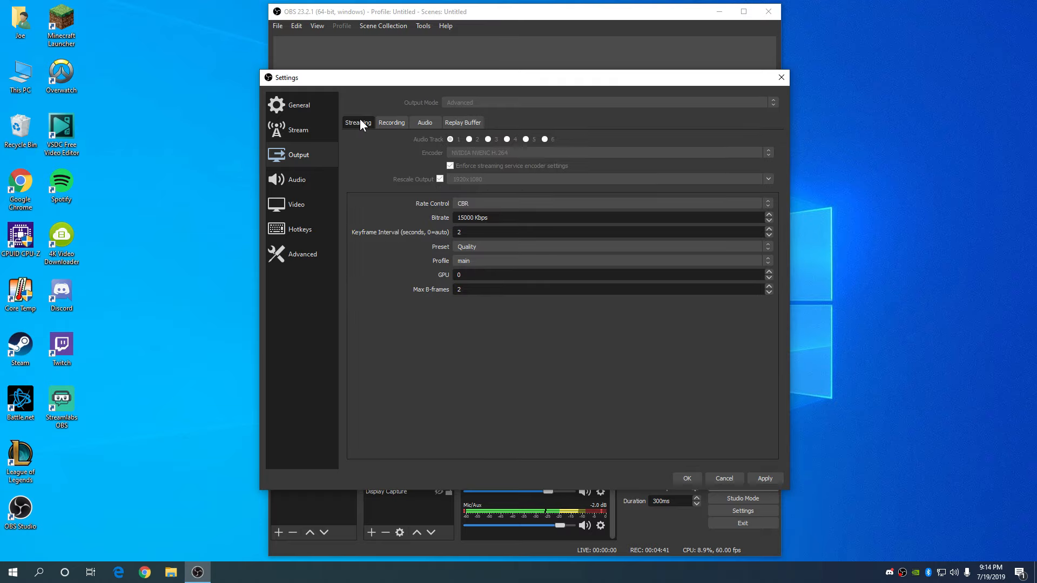
pyautogui.click(393, 131)
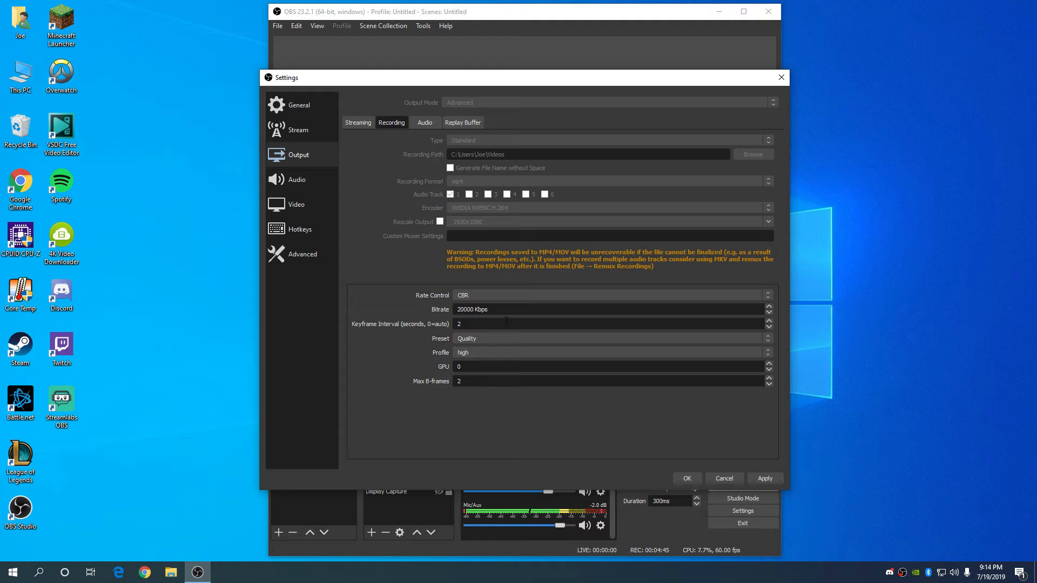
pyautogui.moveTo(489, 310); pyautogui.dragTo(452, 311)
pyautogui.click(410, 309)
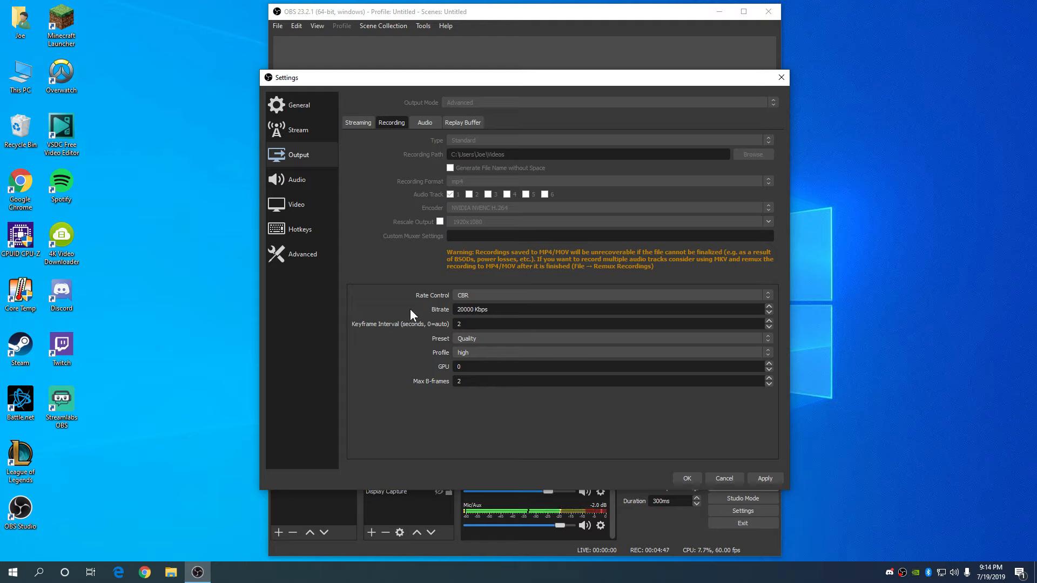
# Set the recording encoder's preset to Quality and its profile to high
pyautogui.click(472, 338)
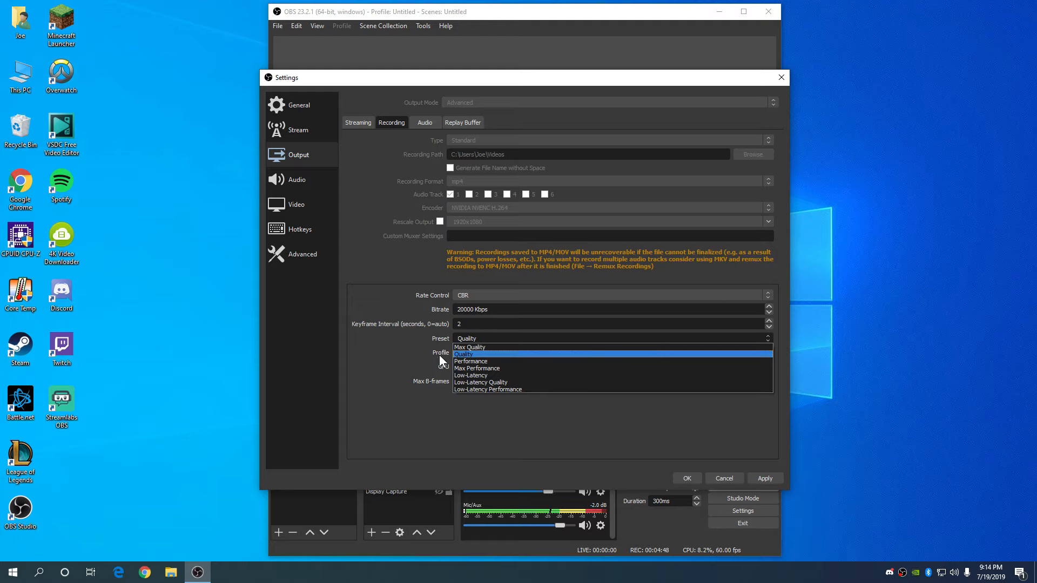
pyautogui.click(474, 355)
pyautogui.click(468, 354)
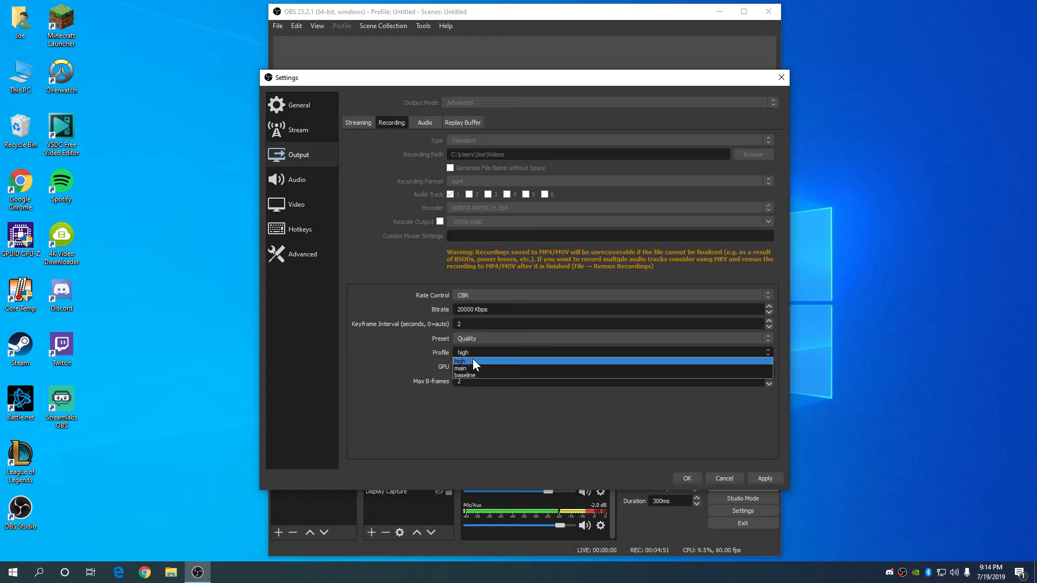
pyautogui.click(472, 360)
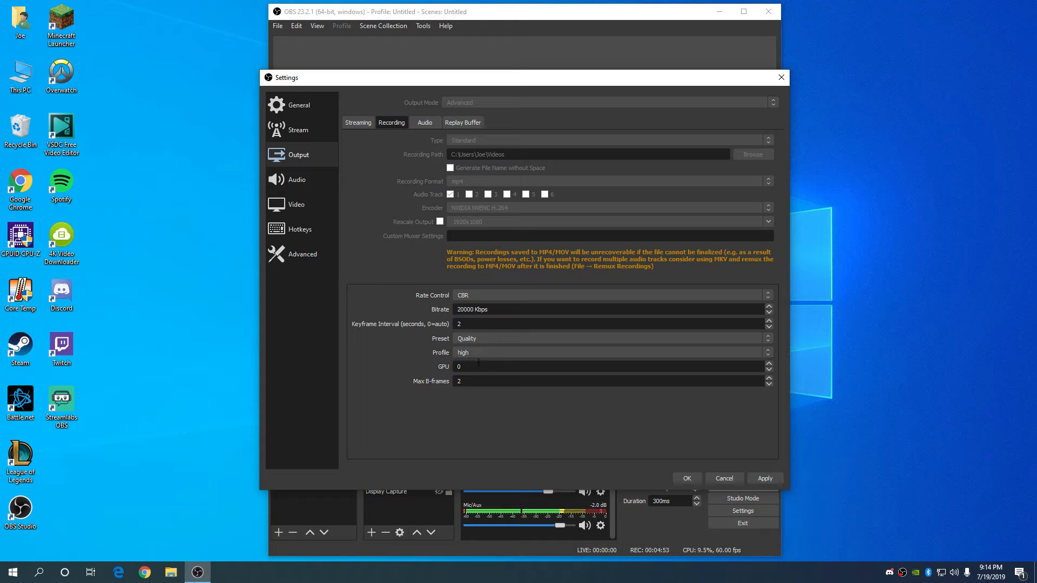
# Set the general audio sample rate to 48khz and the channels to Stereo
pyautogui.click(431, 121)
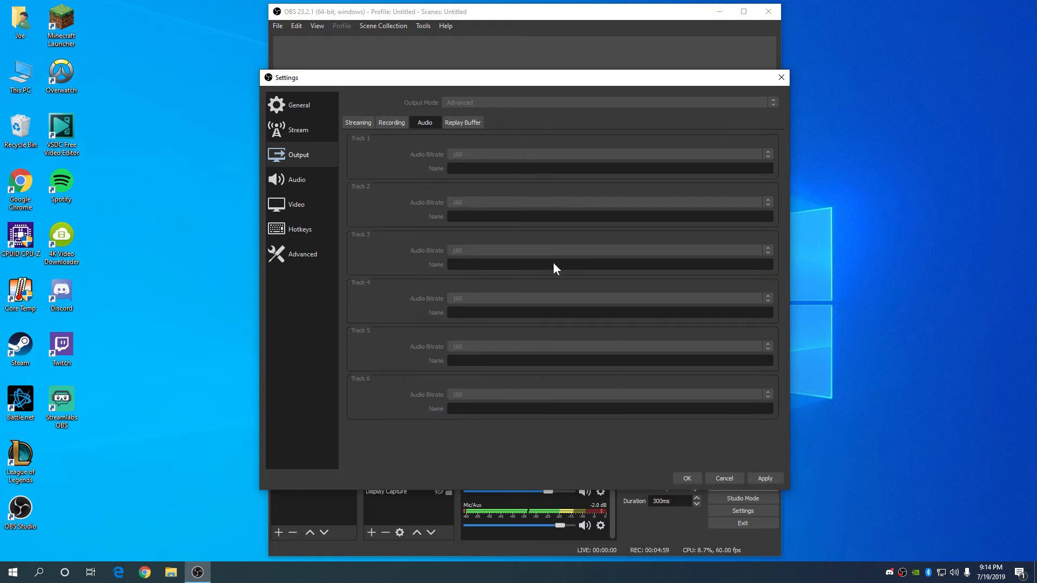
pyautogui.click(456, 122)
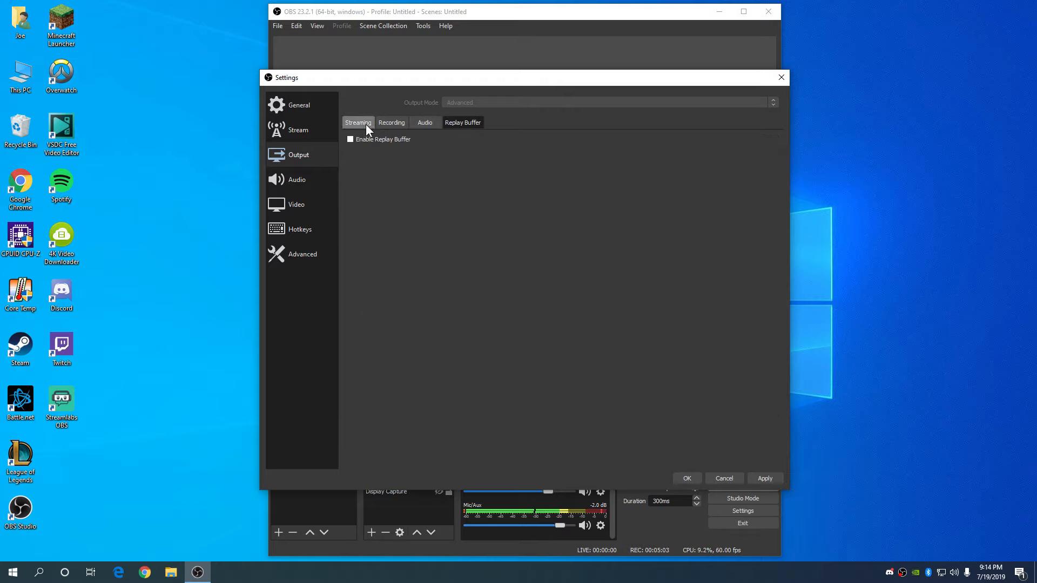
pyautogui.click(310, 180)
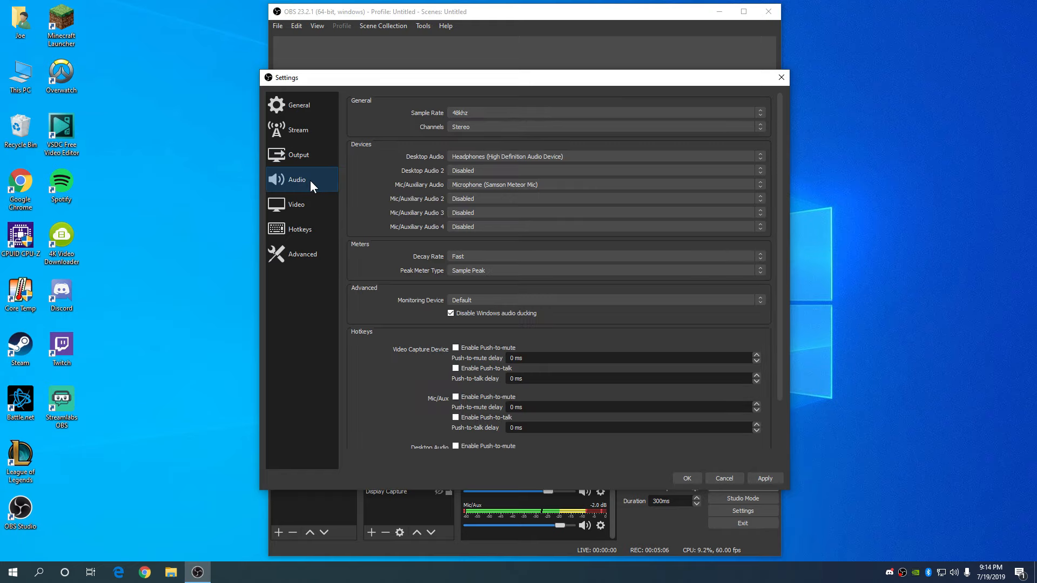
pyautogui.click(490, 114)
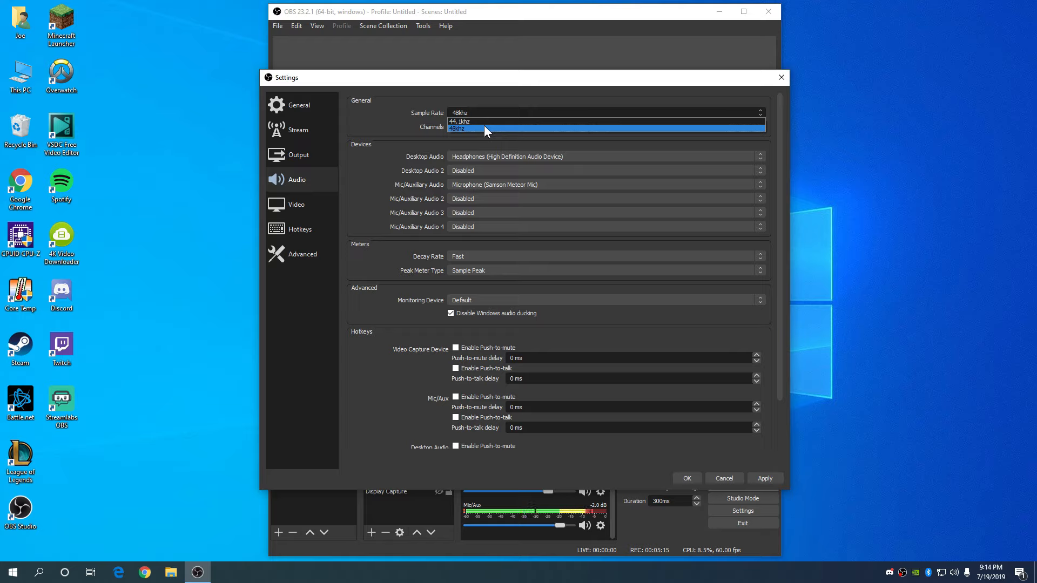
pyautogui.click(484, 124)
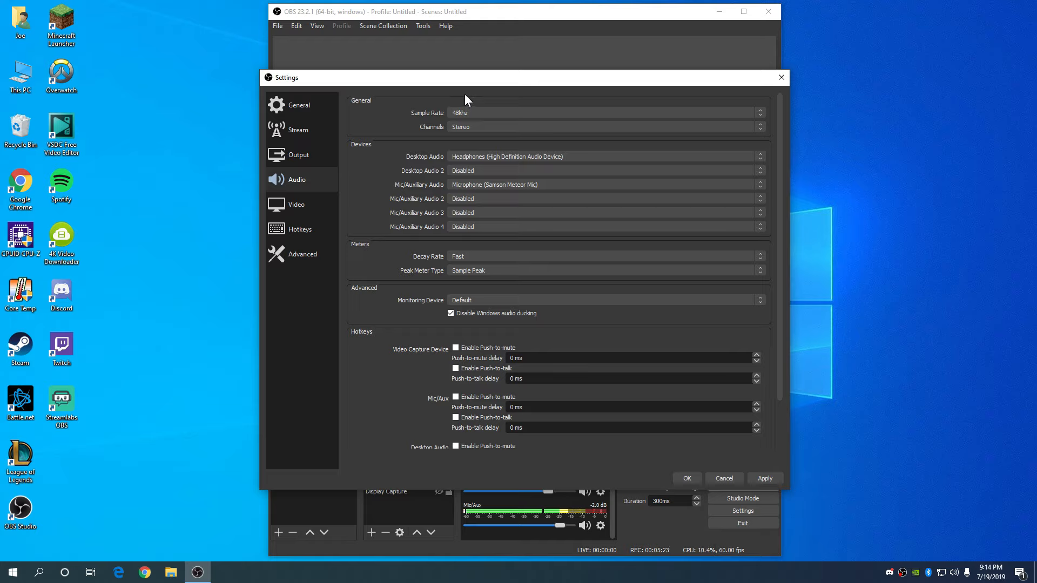
pyautogui.click(481, 125)
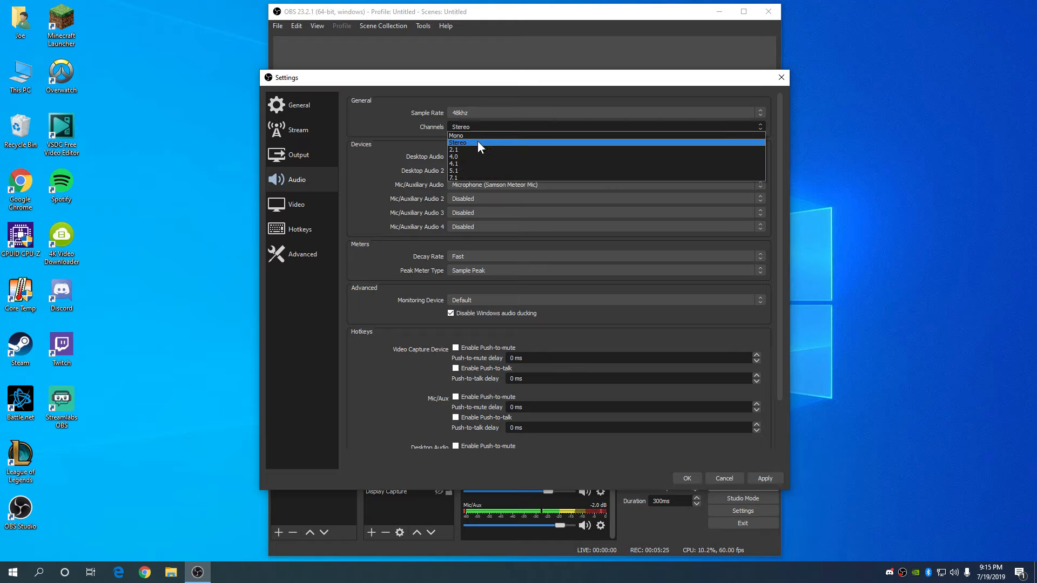
pyautogui.click(476, 143)
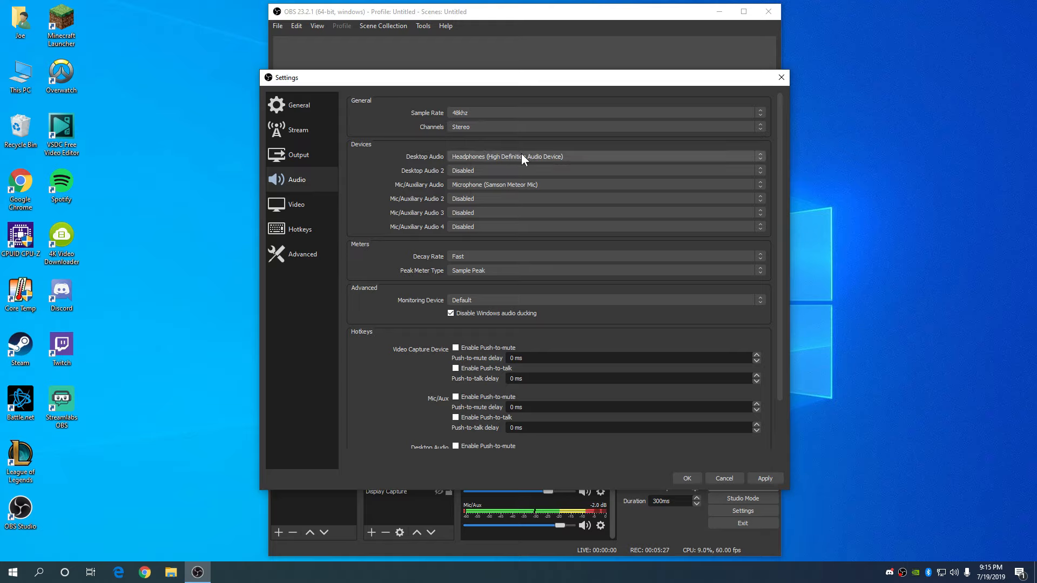
# Choose Headphones (High Definition Audio Device) as desktop audio and Microphone (Samson Meteor Mic) as the mic/auxiliary audio device
pyautogui.click(556, 158)
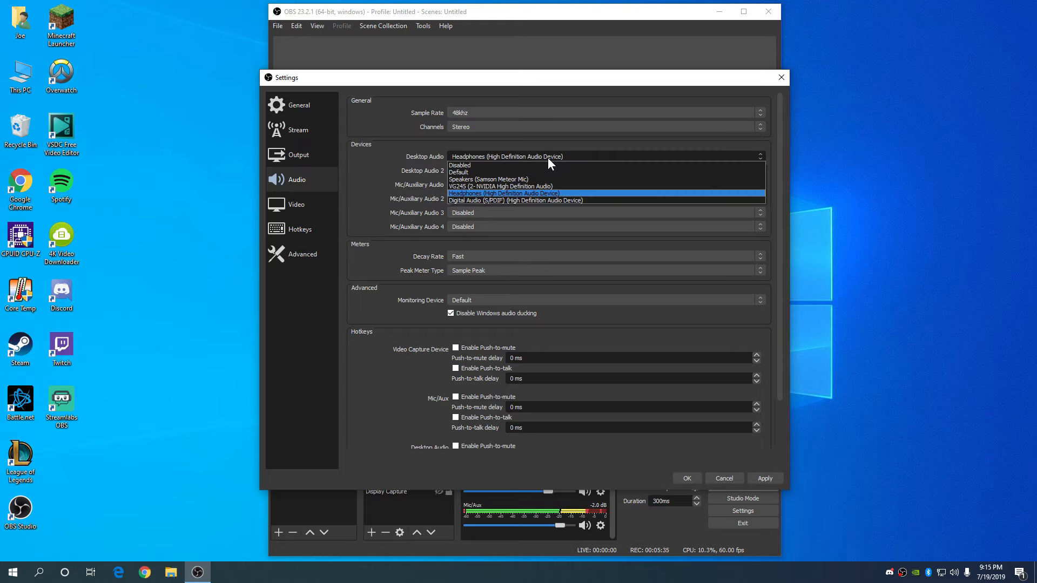
pyautogui.click(486, 193)
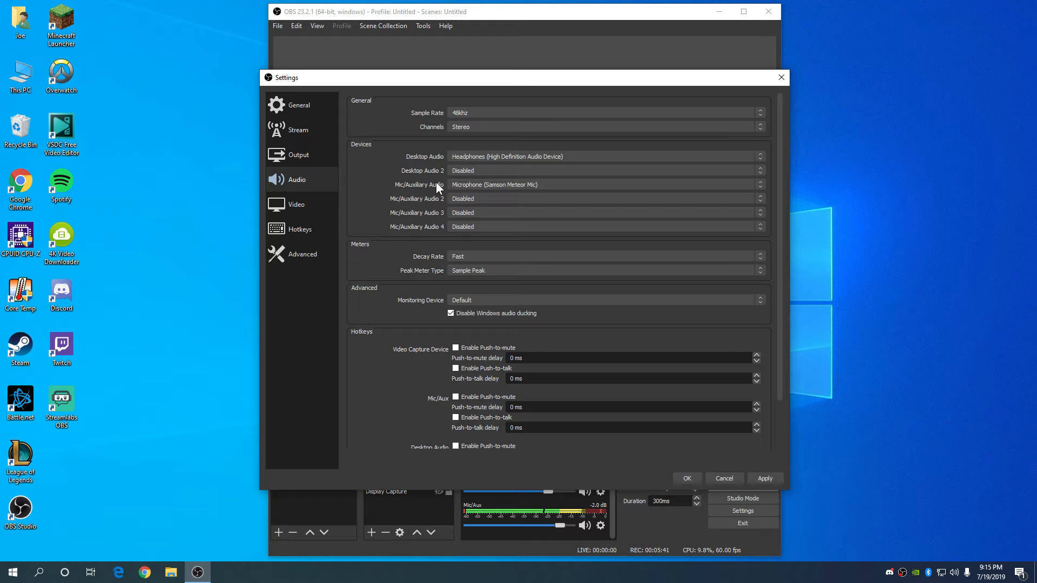
pyautogui.click(475, 184)
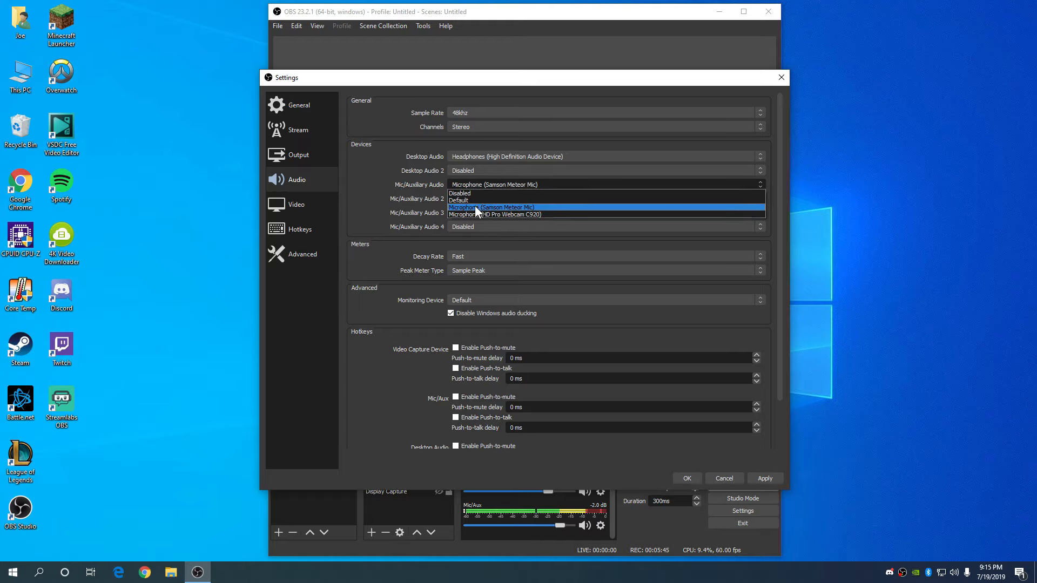
pyautogui.click(541, 208)
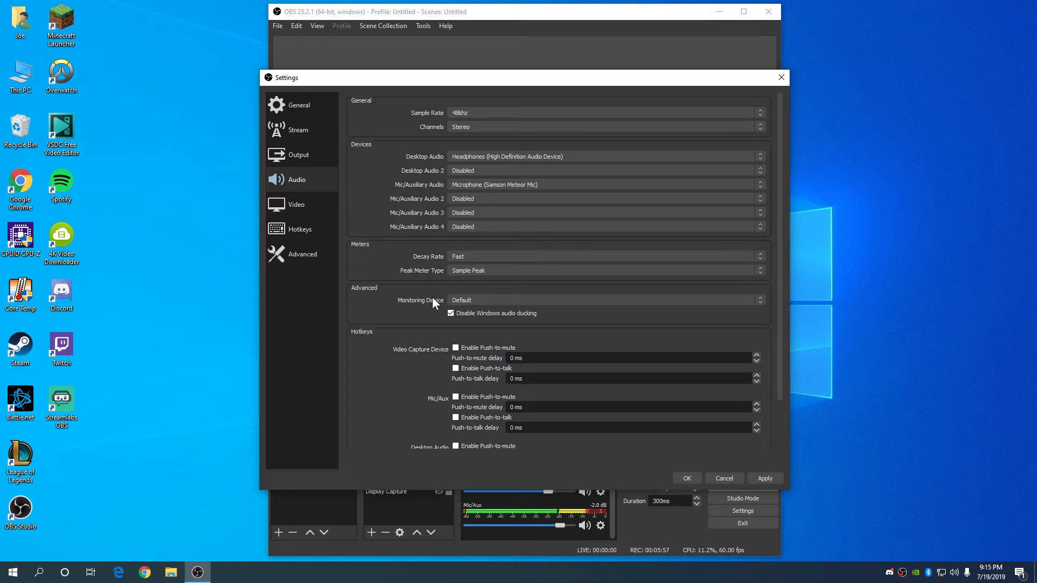
pyautogui.scroll(-1, 432, 297)
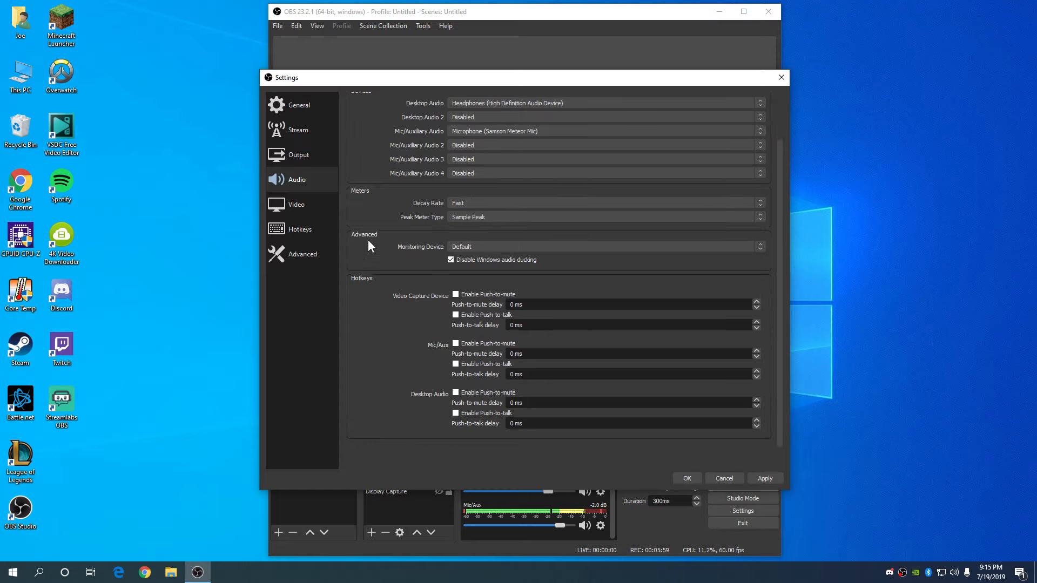
pyautogui.scroll(1, 475, 319)
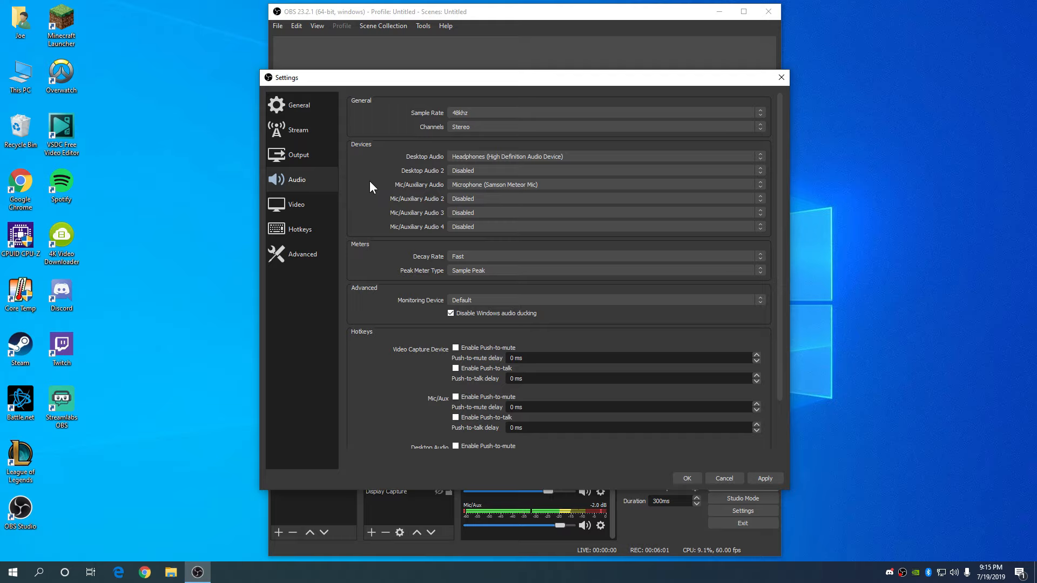
# Assign F as the hotkey for both starting and stopping streaming
pyautogui.click(312, 202)
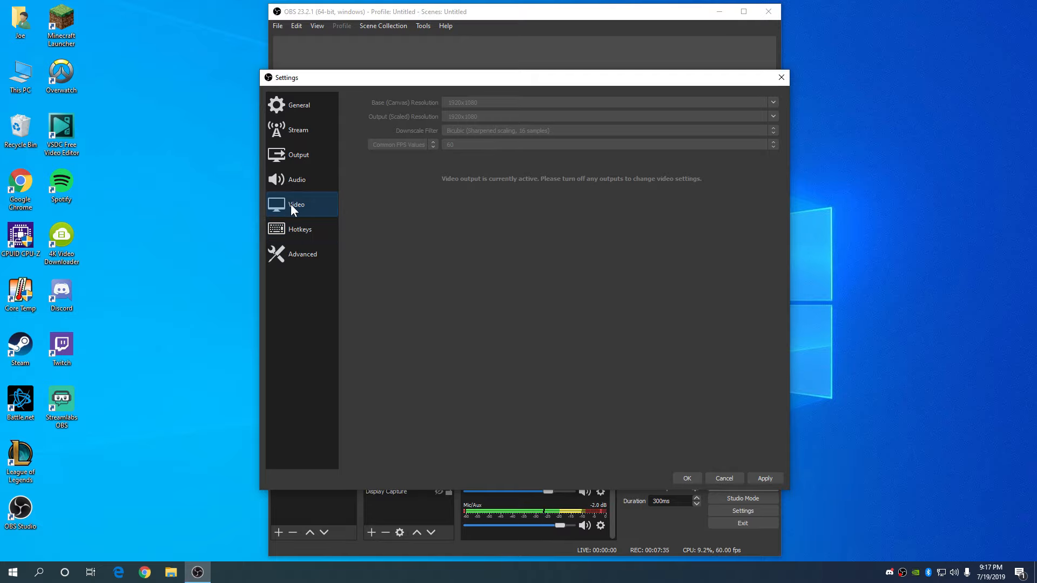
pyautogui.click(56, 161)
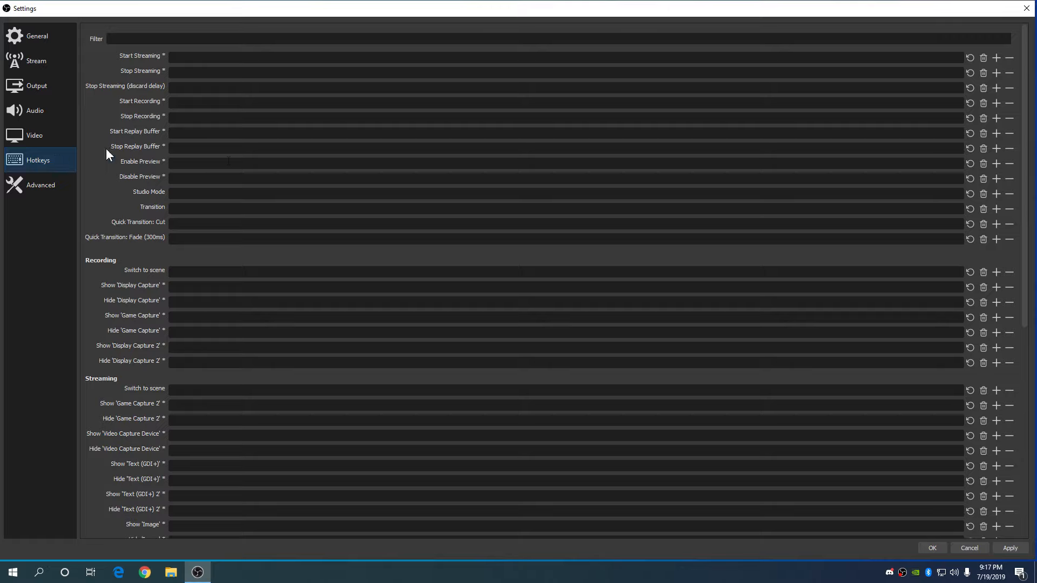
pyautogui.scroll(-10, 100, 192)
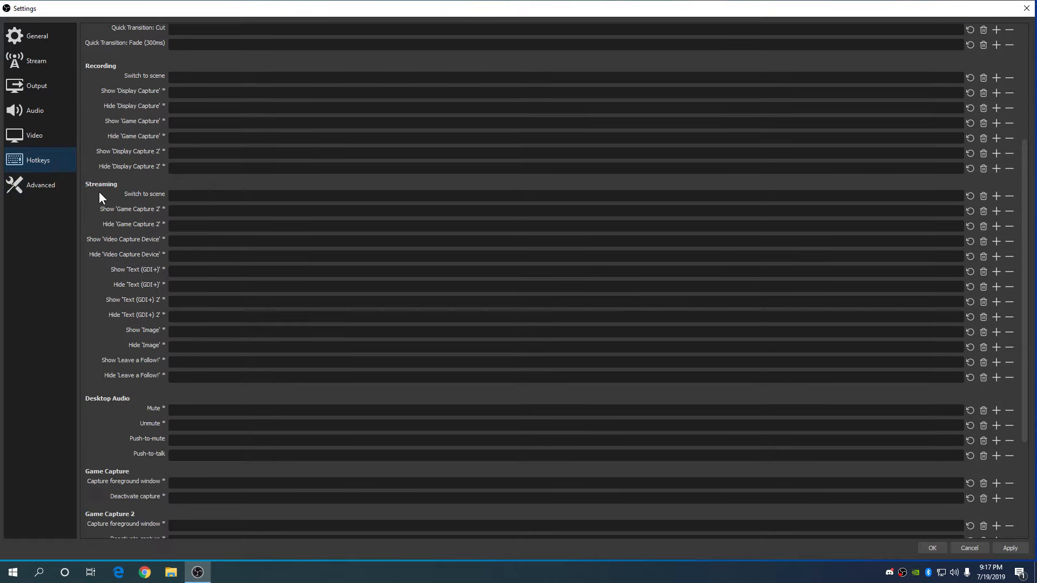
pyautogui.scroll(10, 95, 510)
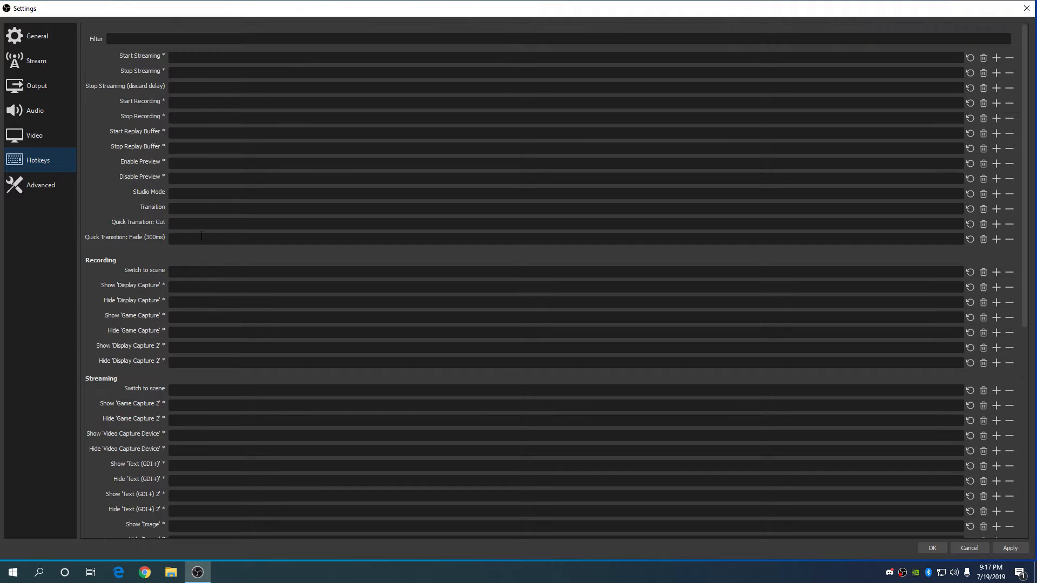
pyautogui.click(182, 57)
pyautogui.press('f')
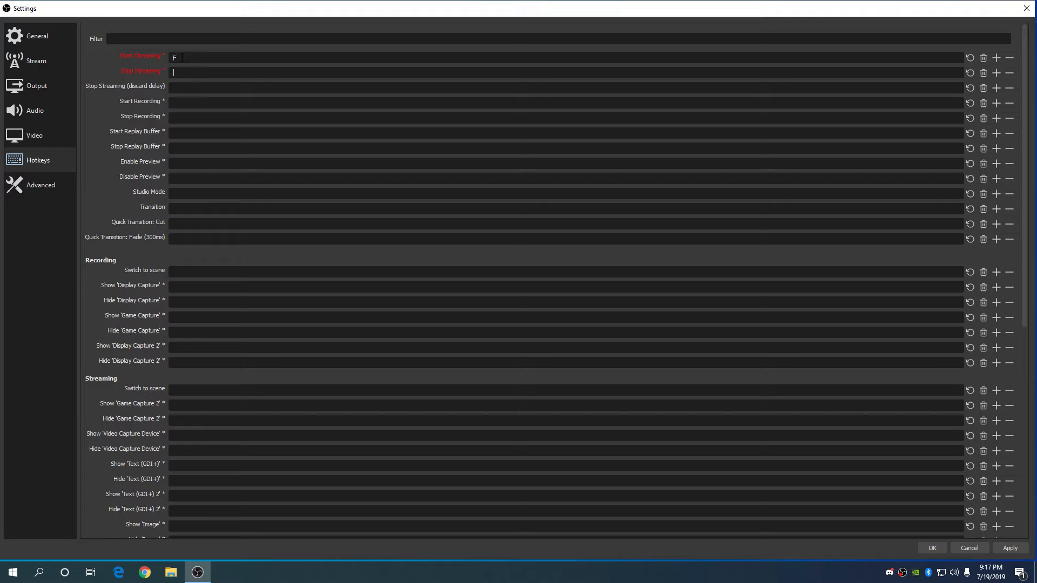
pyautogui.press('f')
# Set the process priority to Normal in the advanced settings and close the settings
pyautogui.click(43, 187)
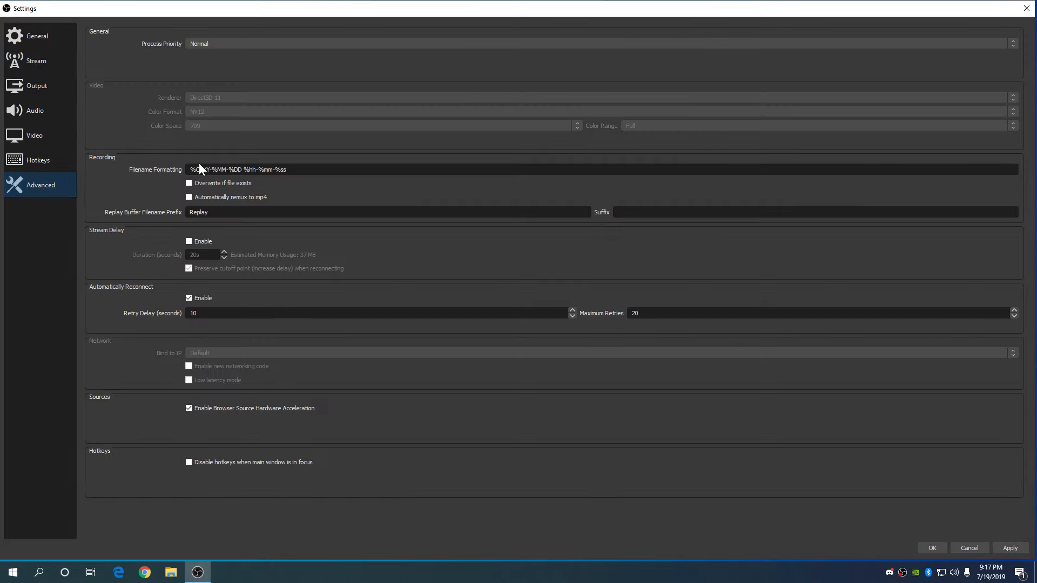
pyautogui.click(198, 46)
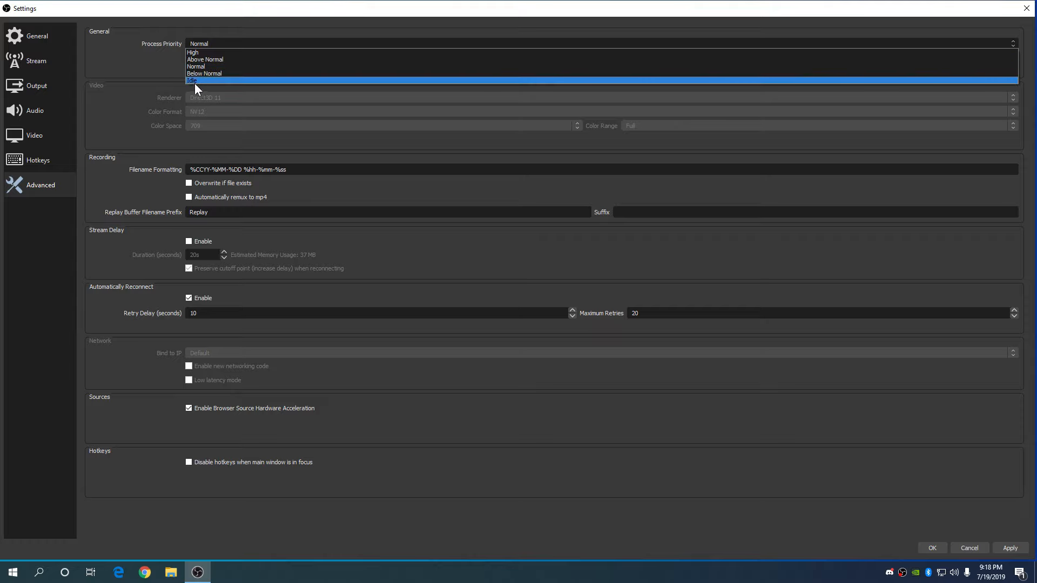
pyautogui.click(196, 65)
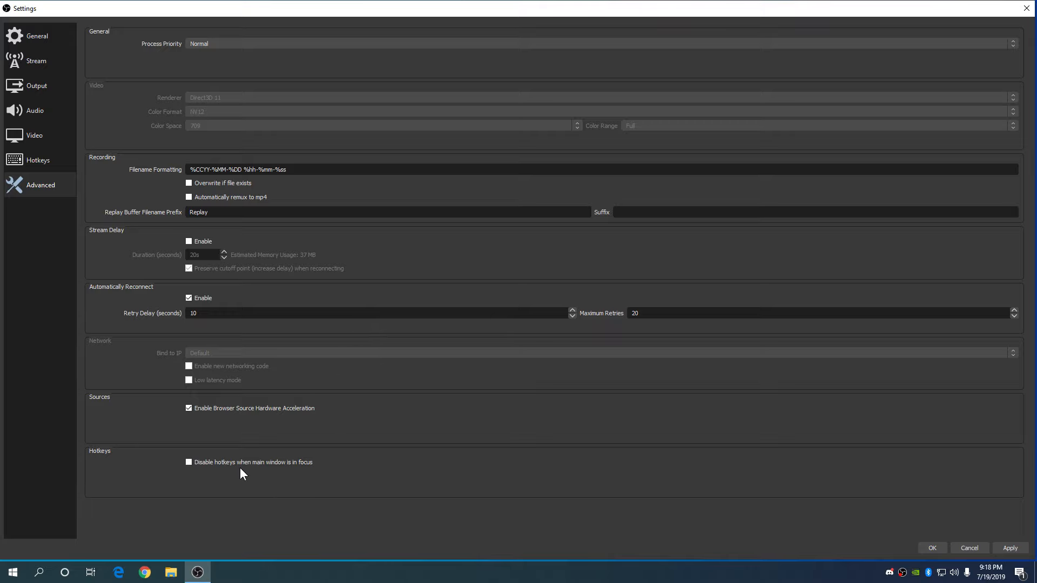
pyautogui.click(46, 157)
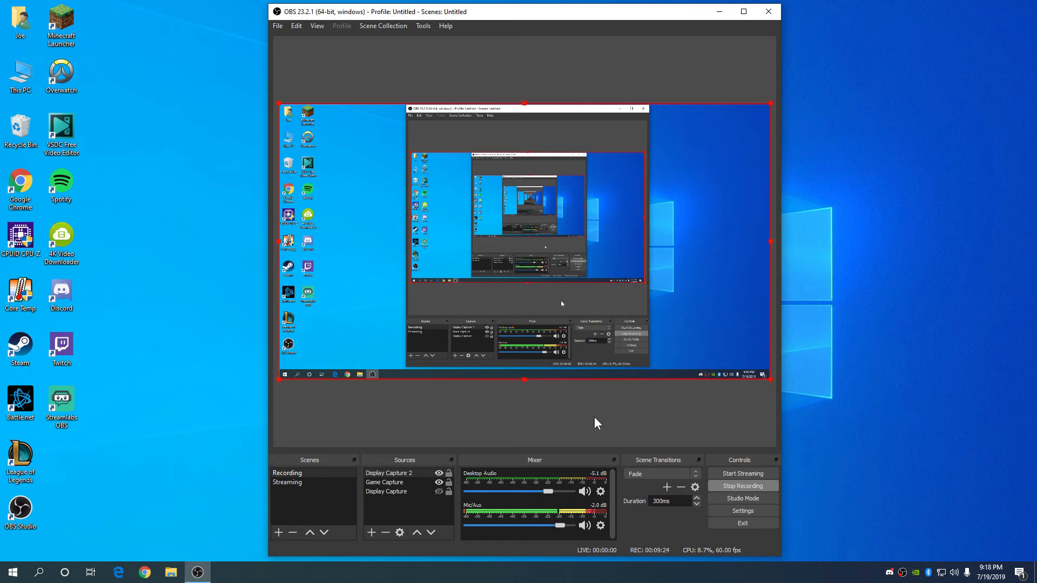